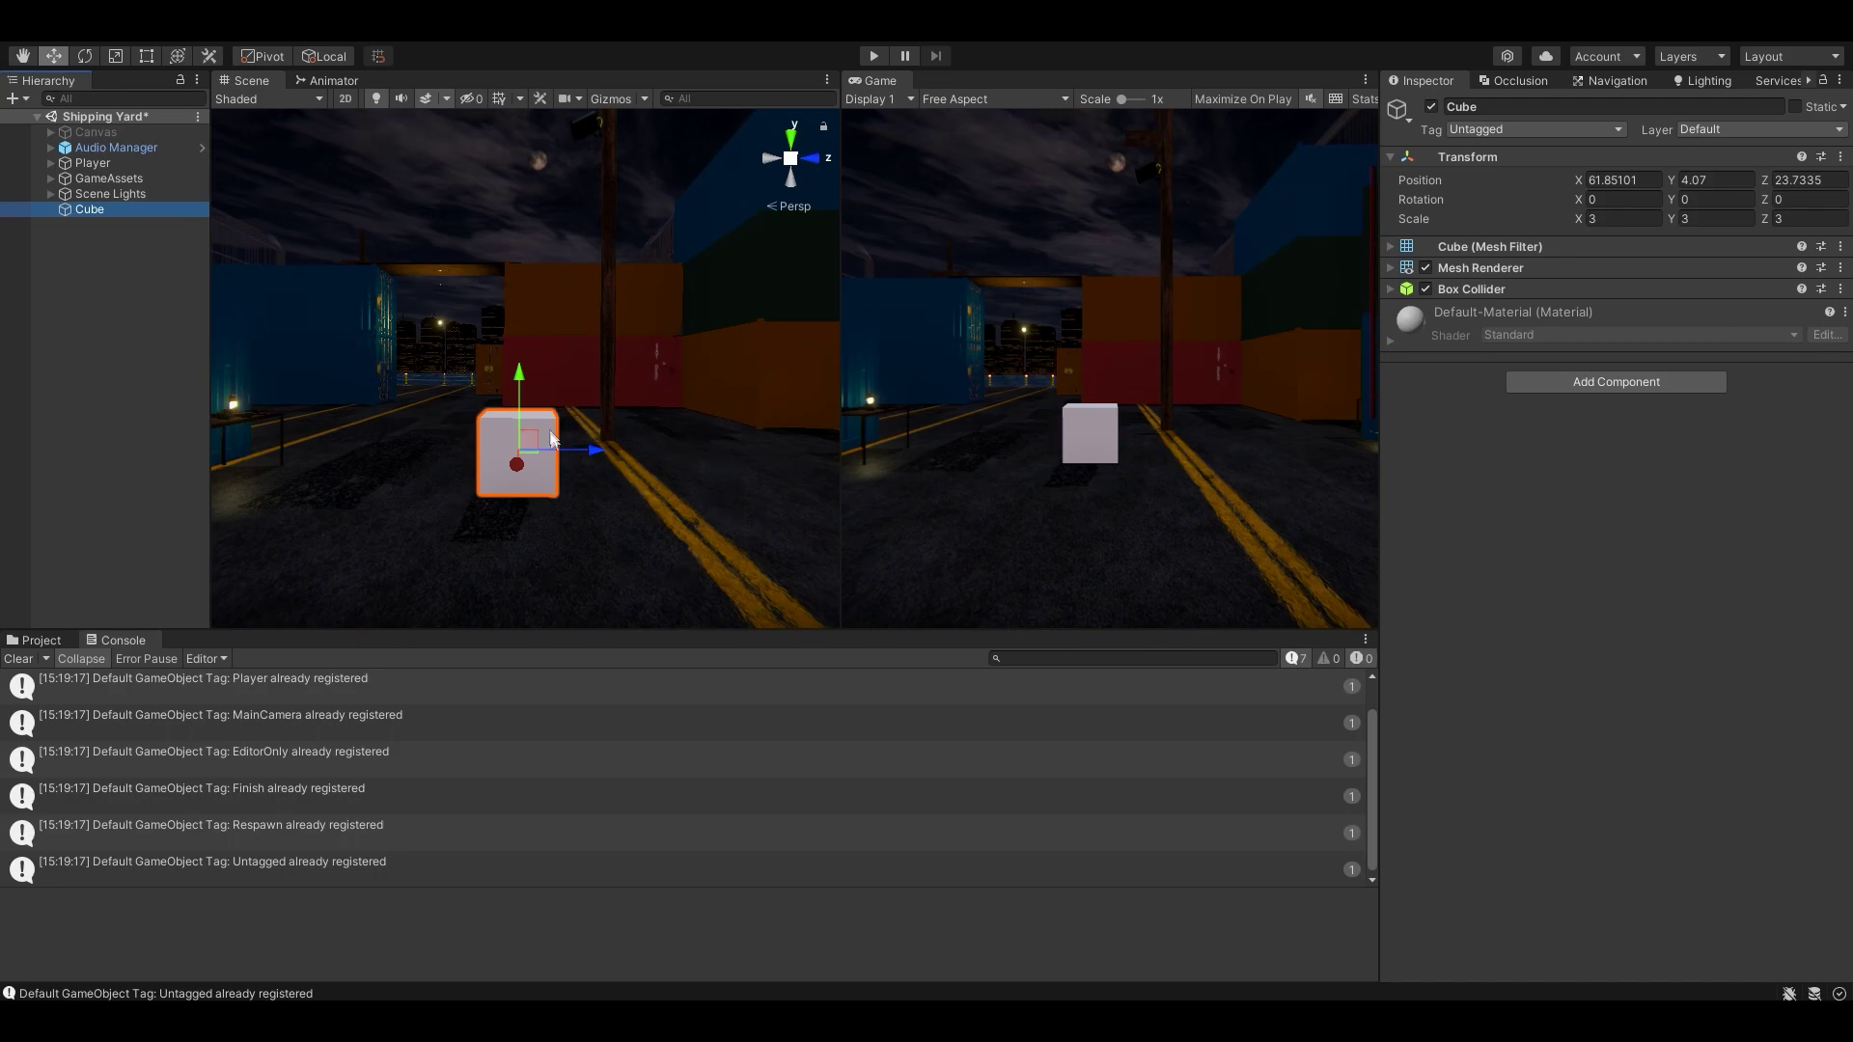
Step: Add the Anti Gravity script, and its Rigidbody, to the Cube, then play to watch it float
click(874, 56)
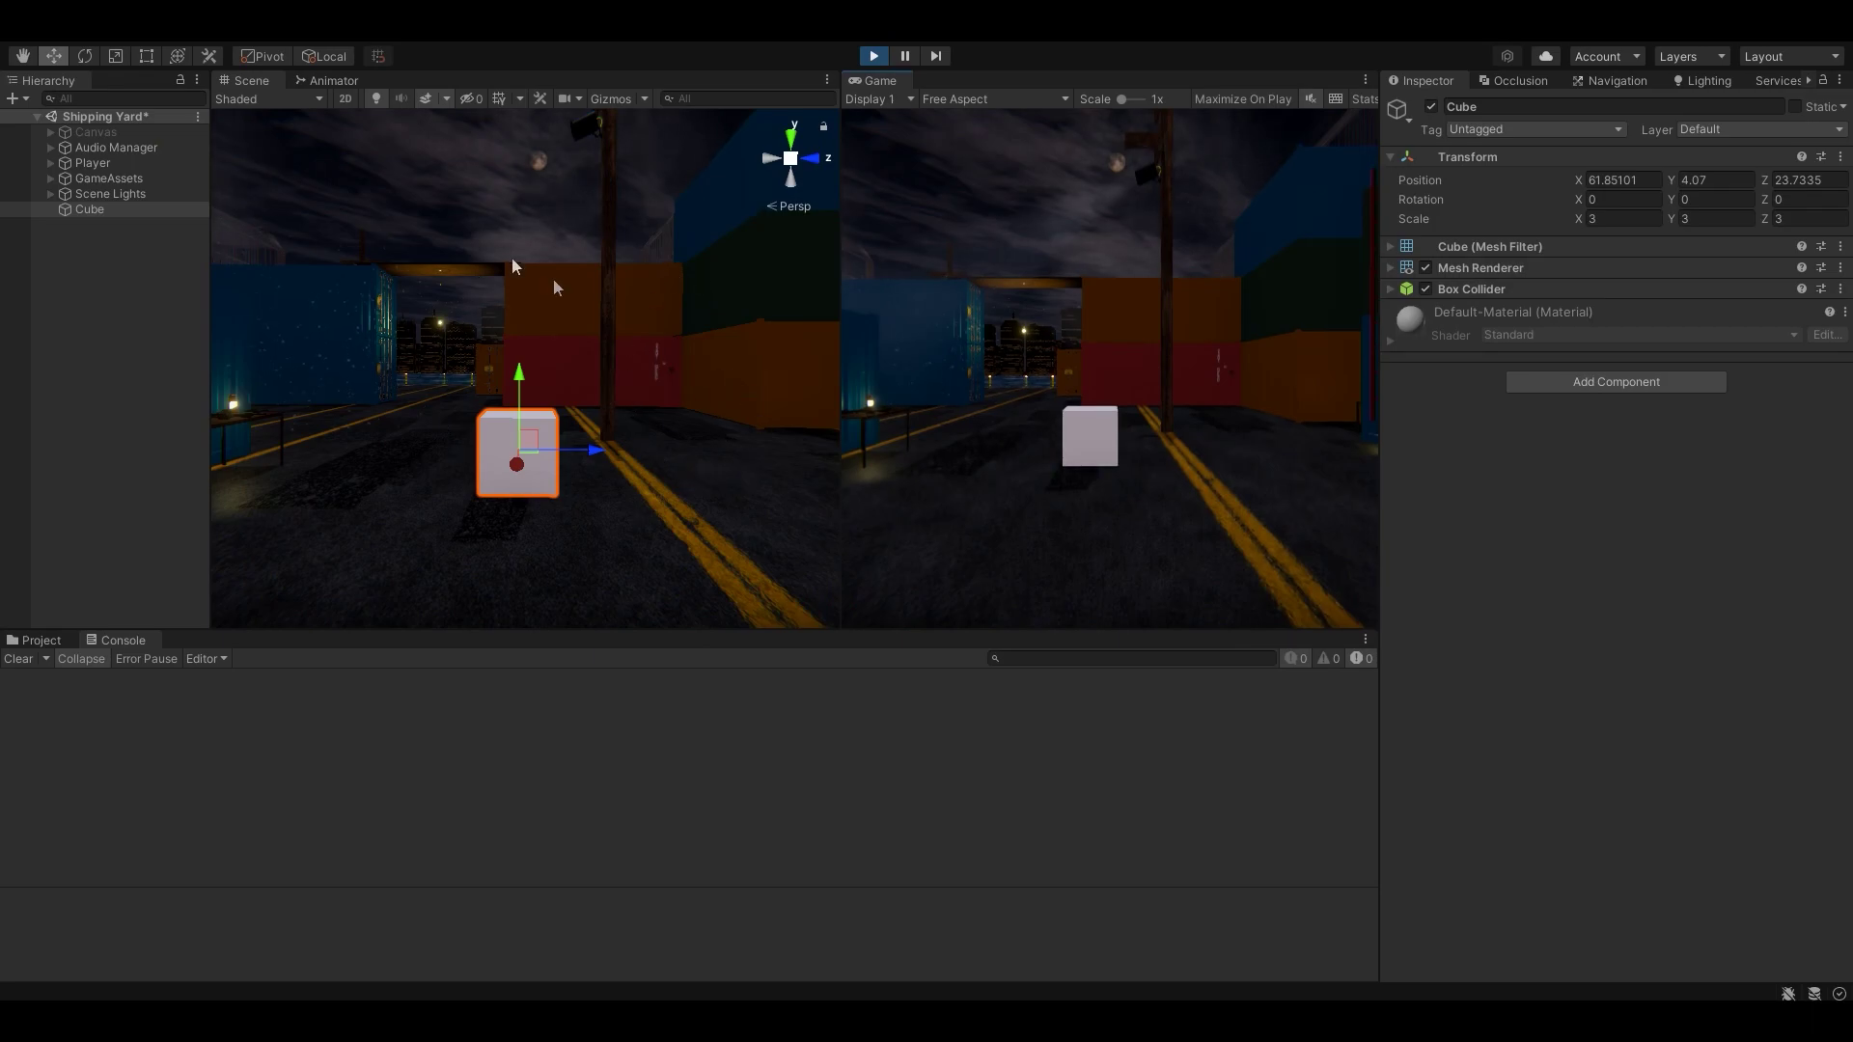
click(876, 58)
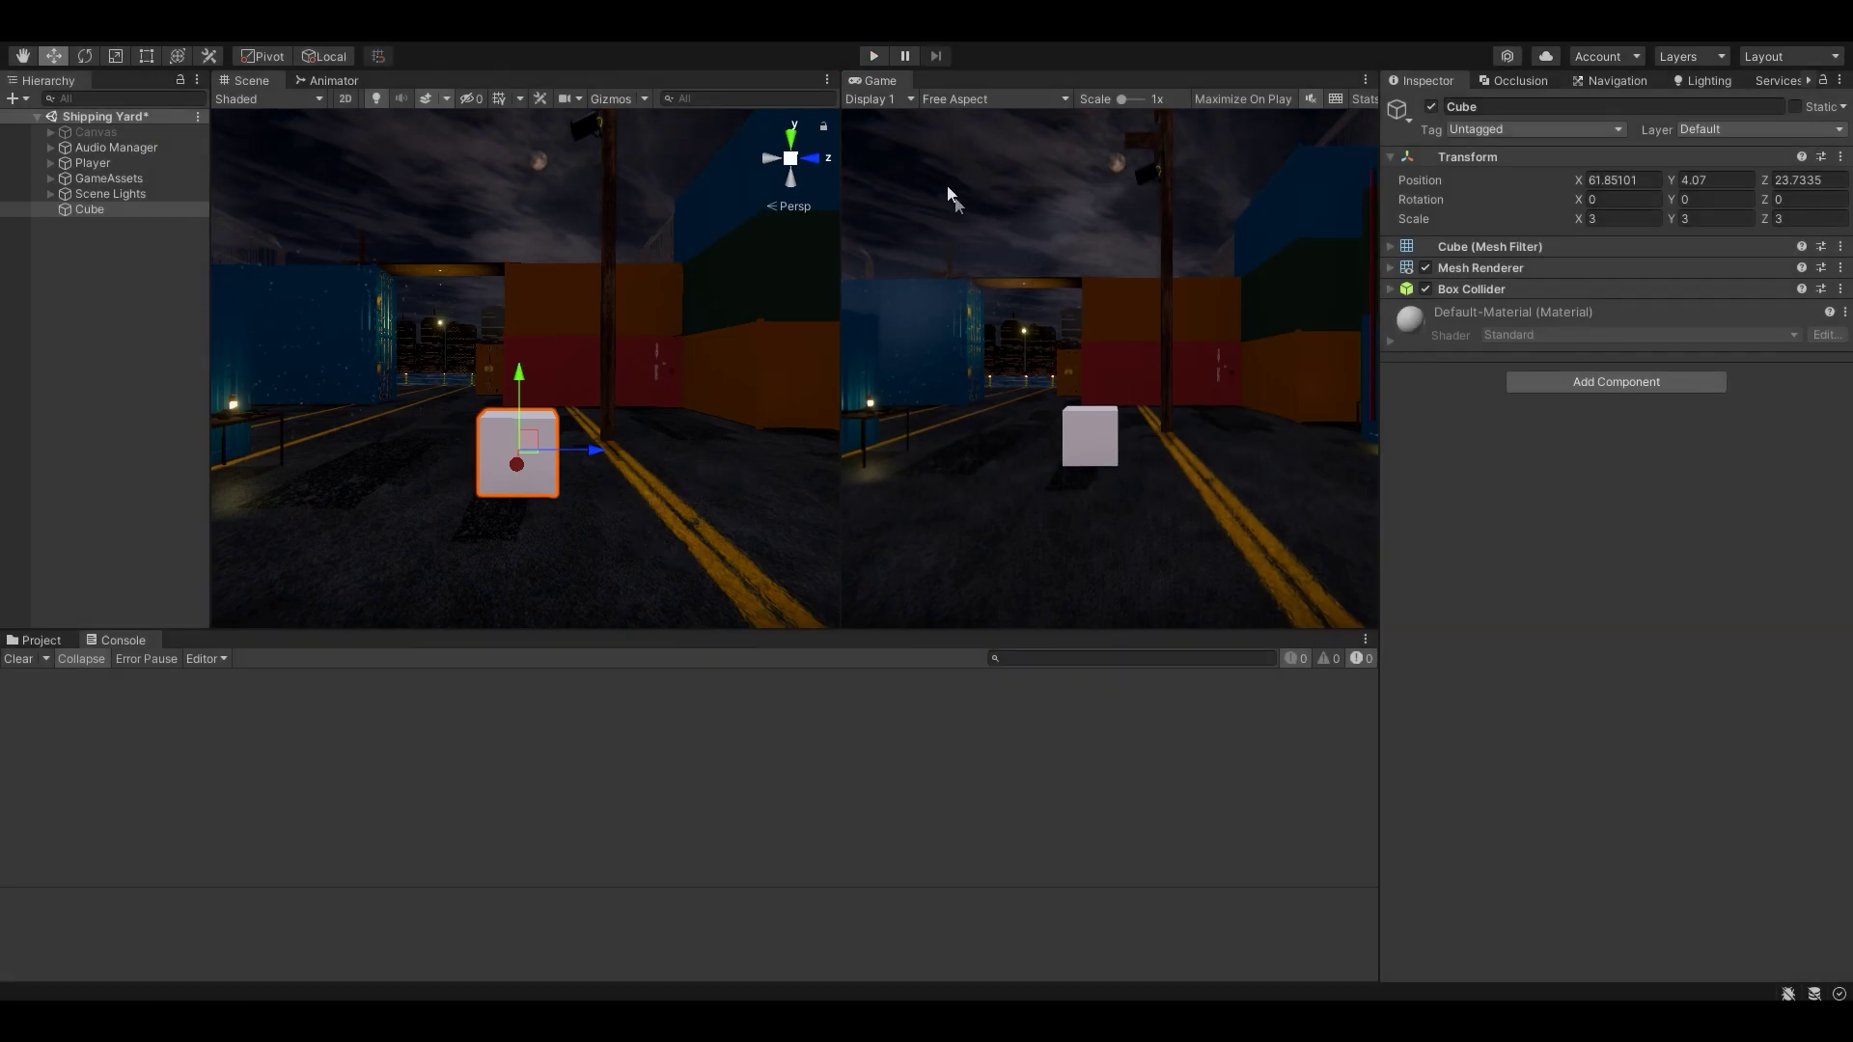
click(1608, 385)
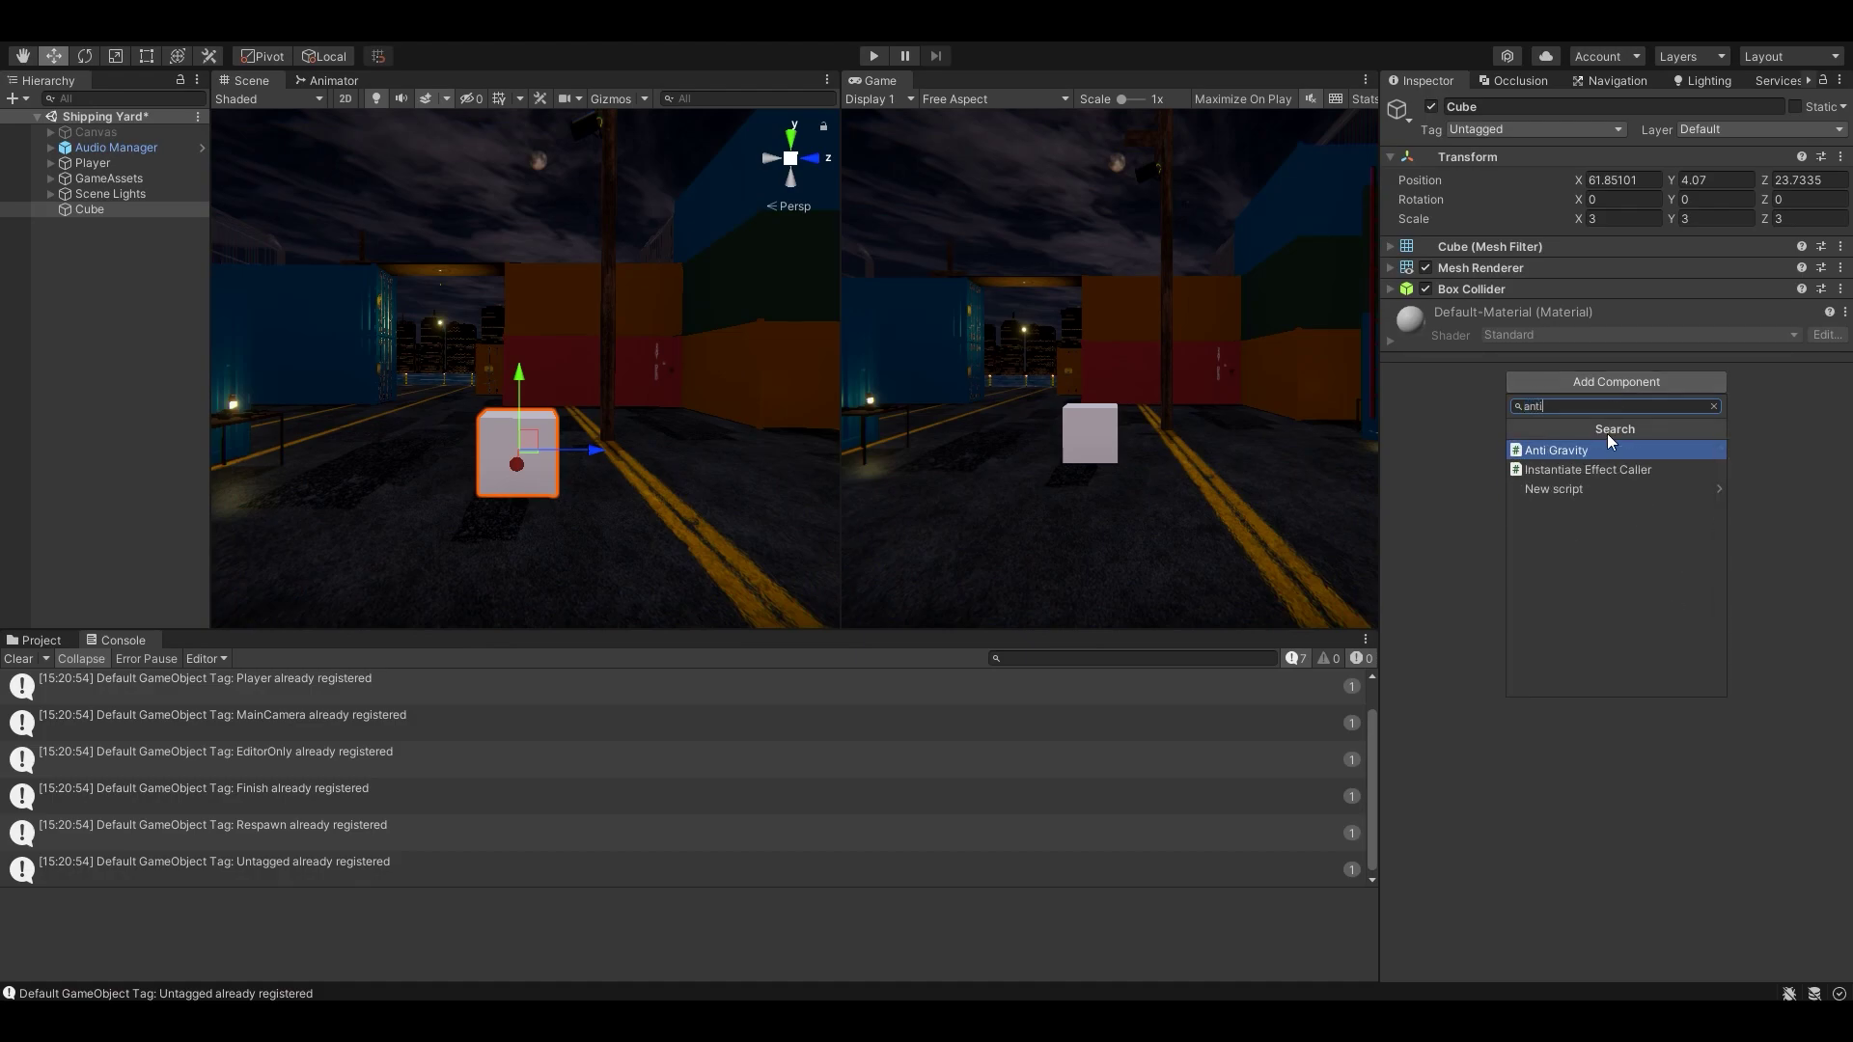
key(Return)
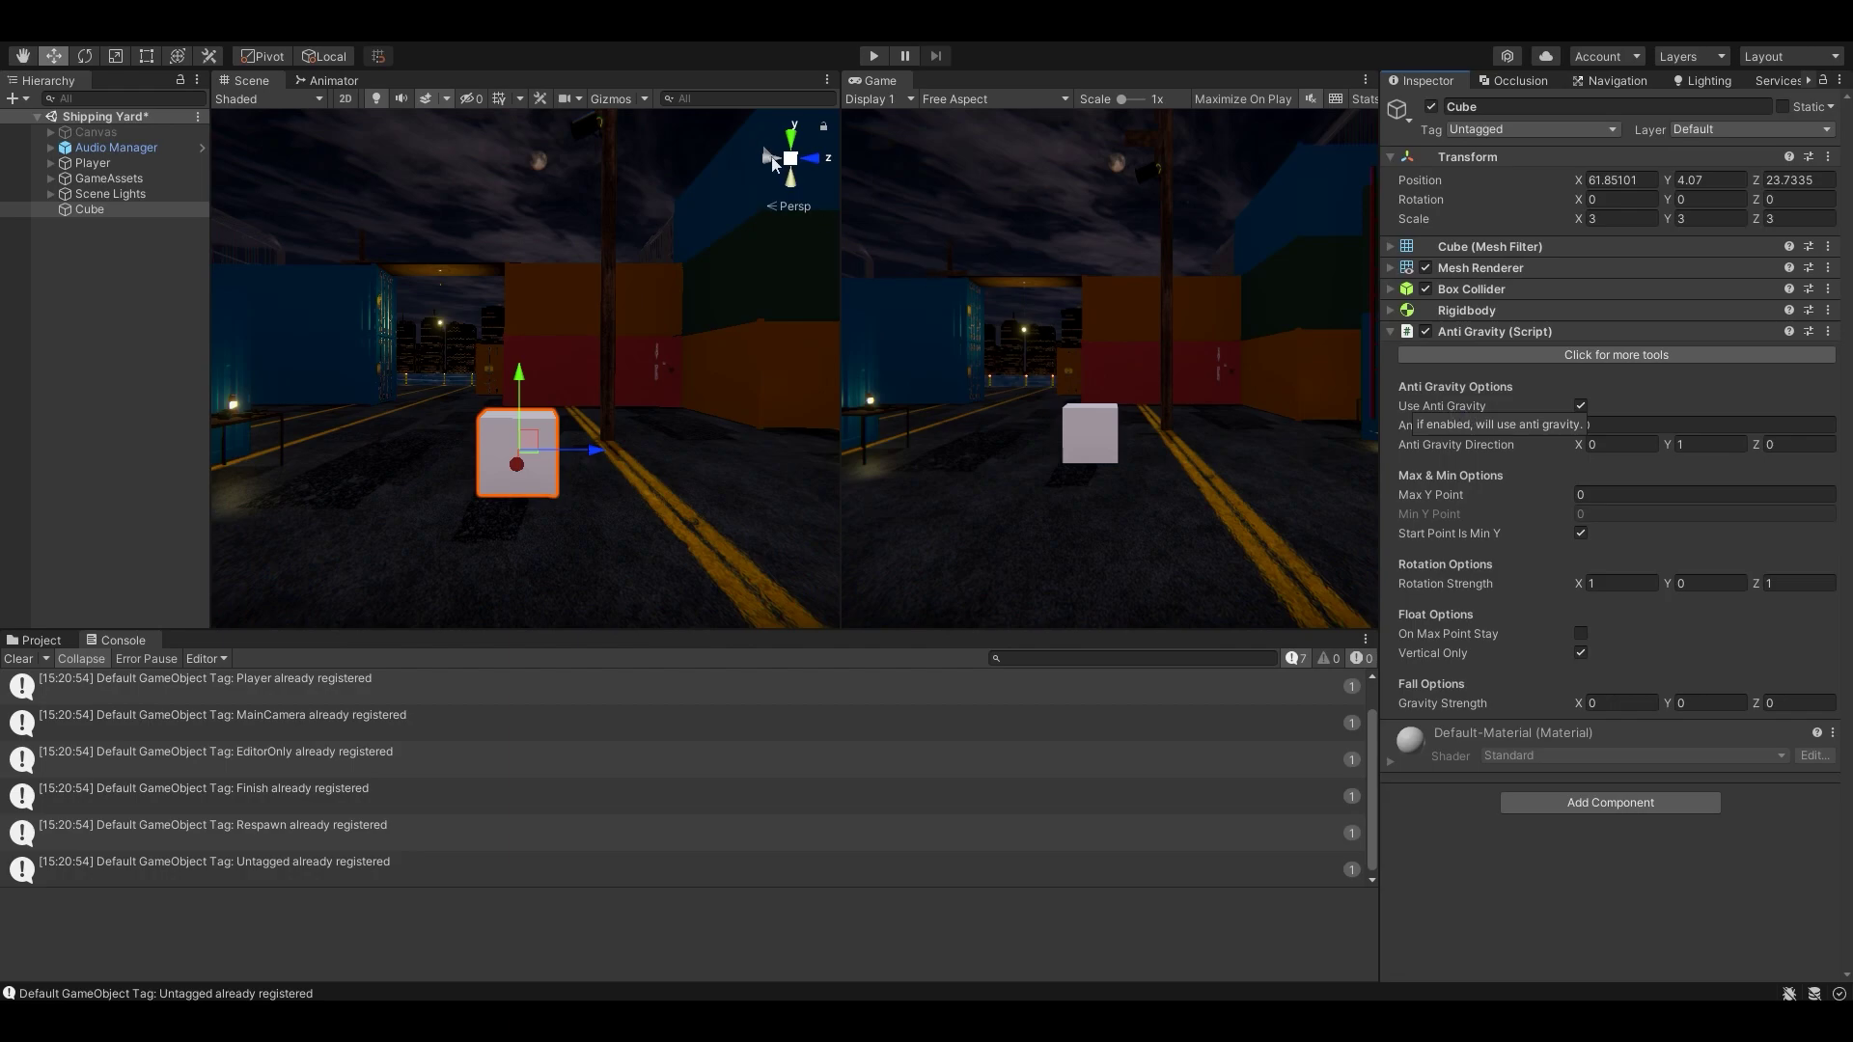
click(876, 58)
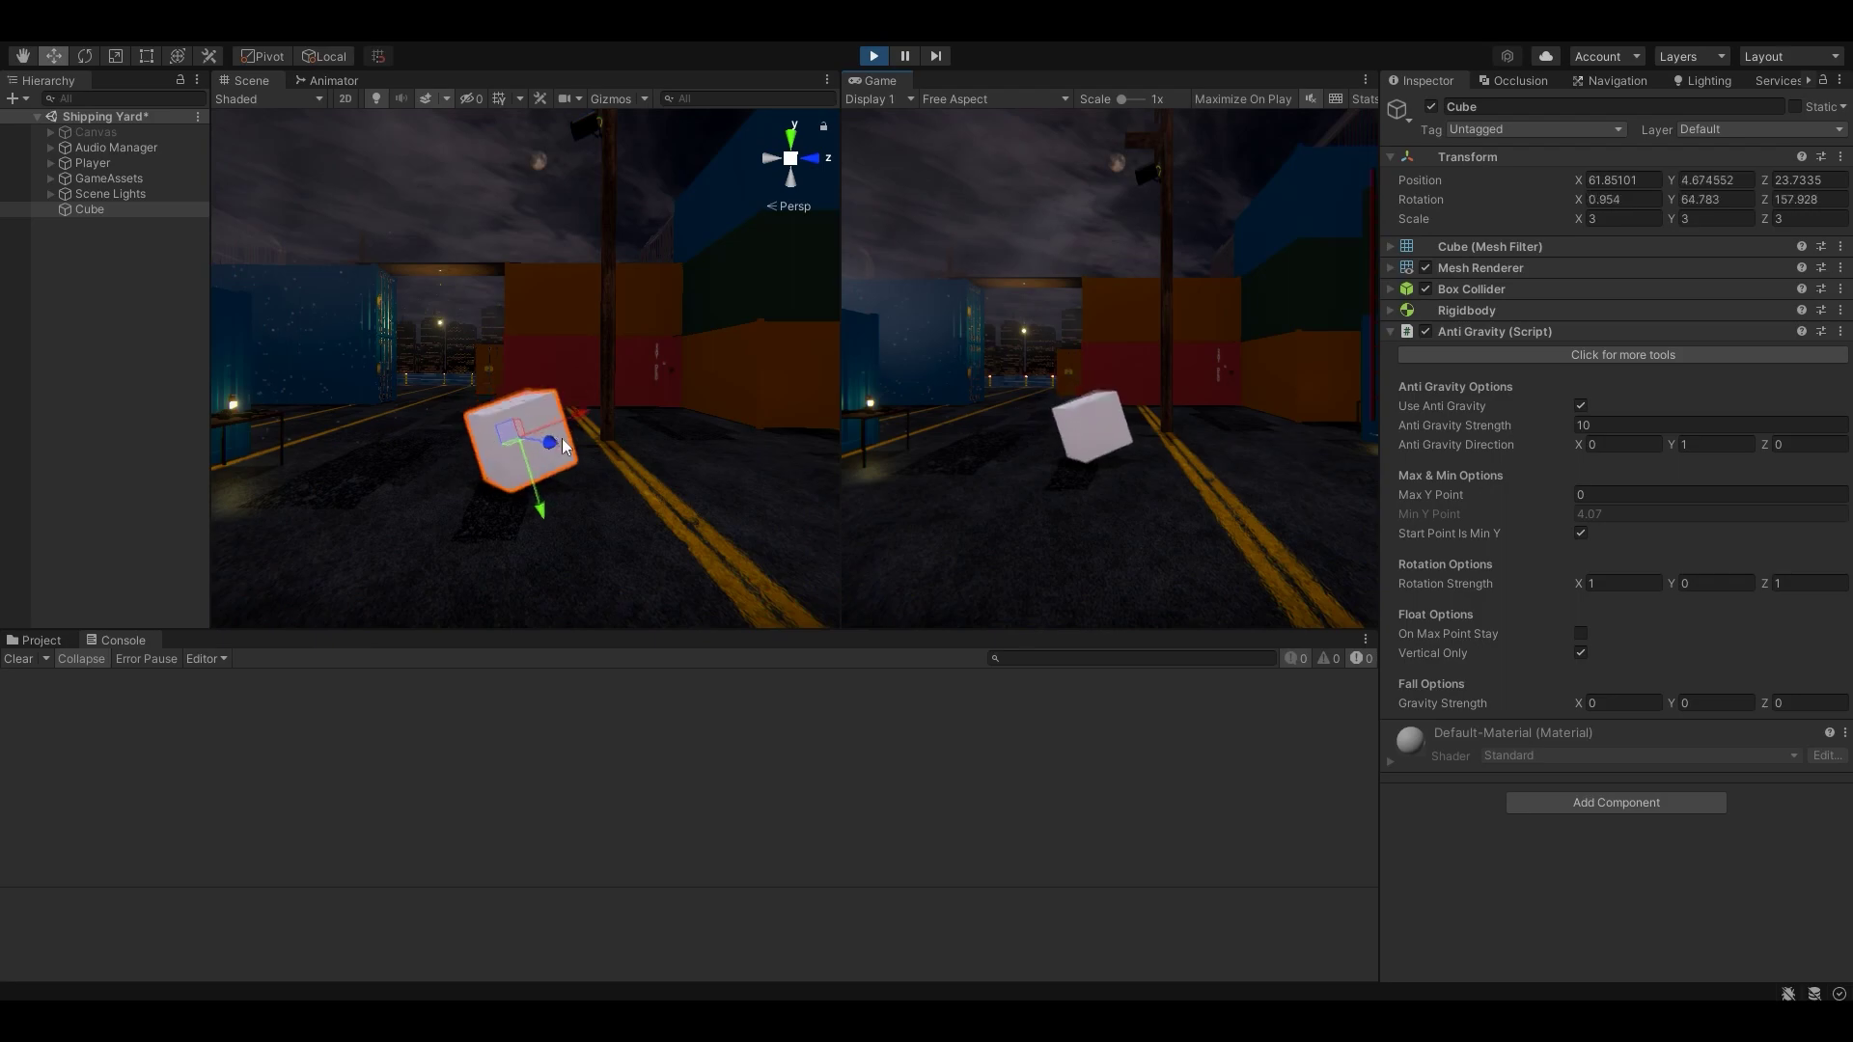
click(874, 56)
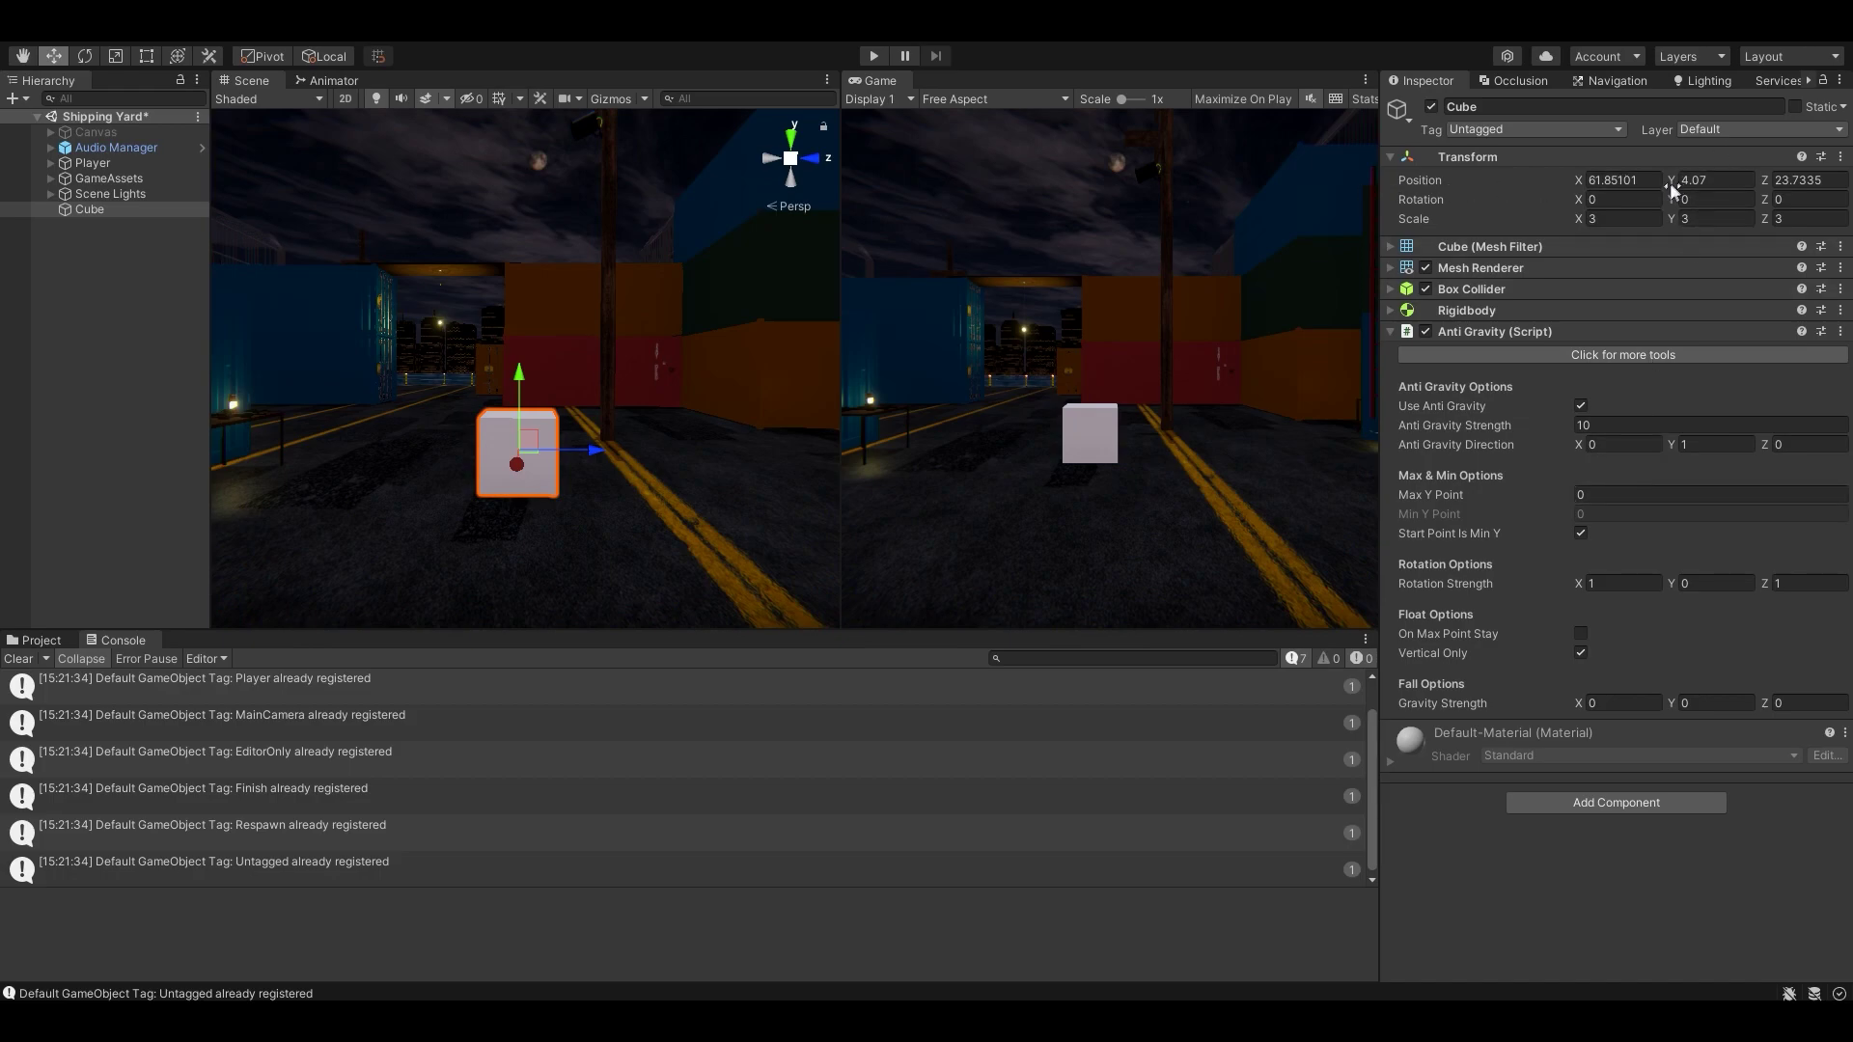
Step: Turn off Start Point Is Min Y, set Min Y Point to 5, and run the scene
click(1706, 181)
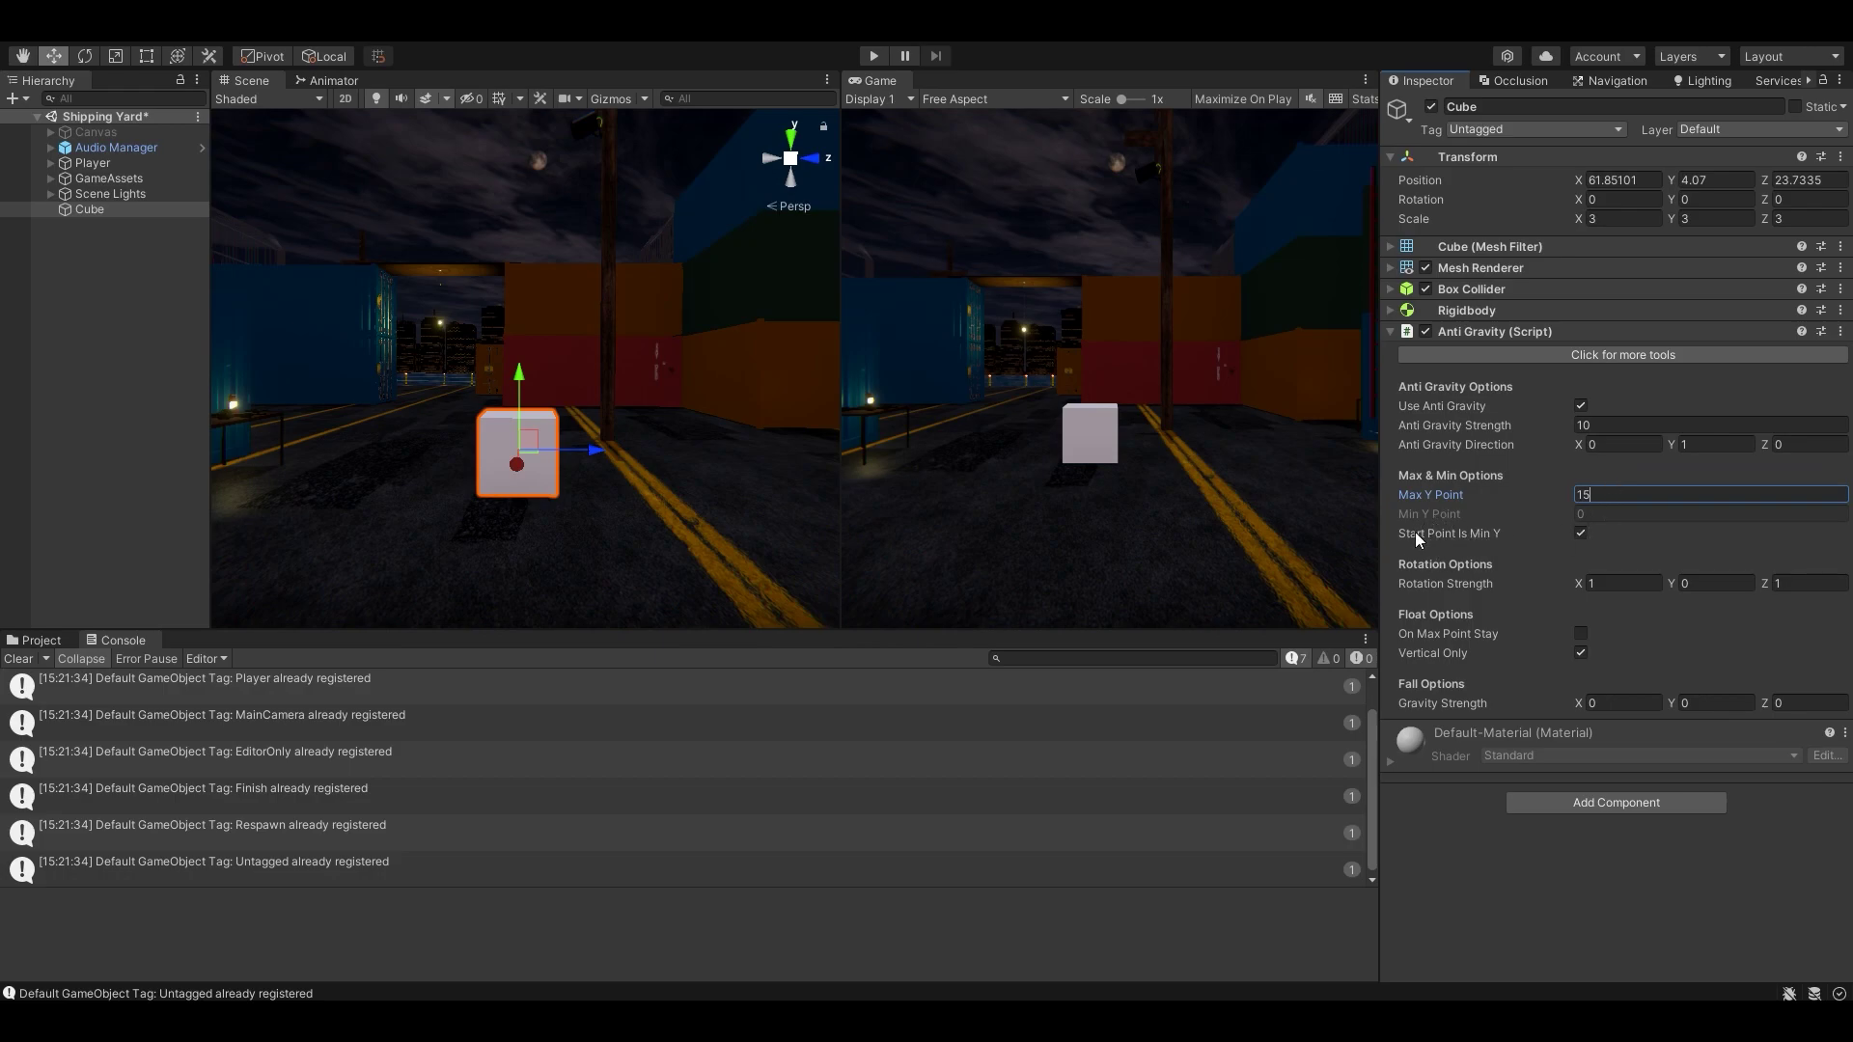
click(1580, 534)
click(1607, 513)
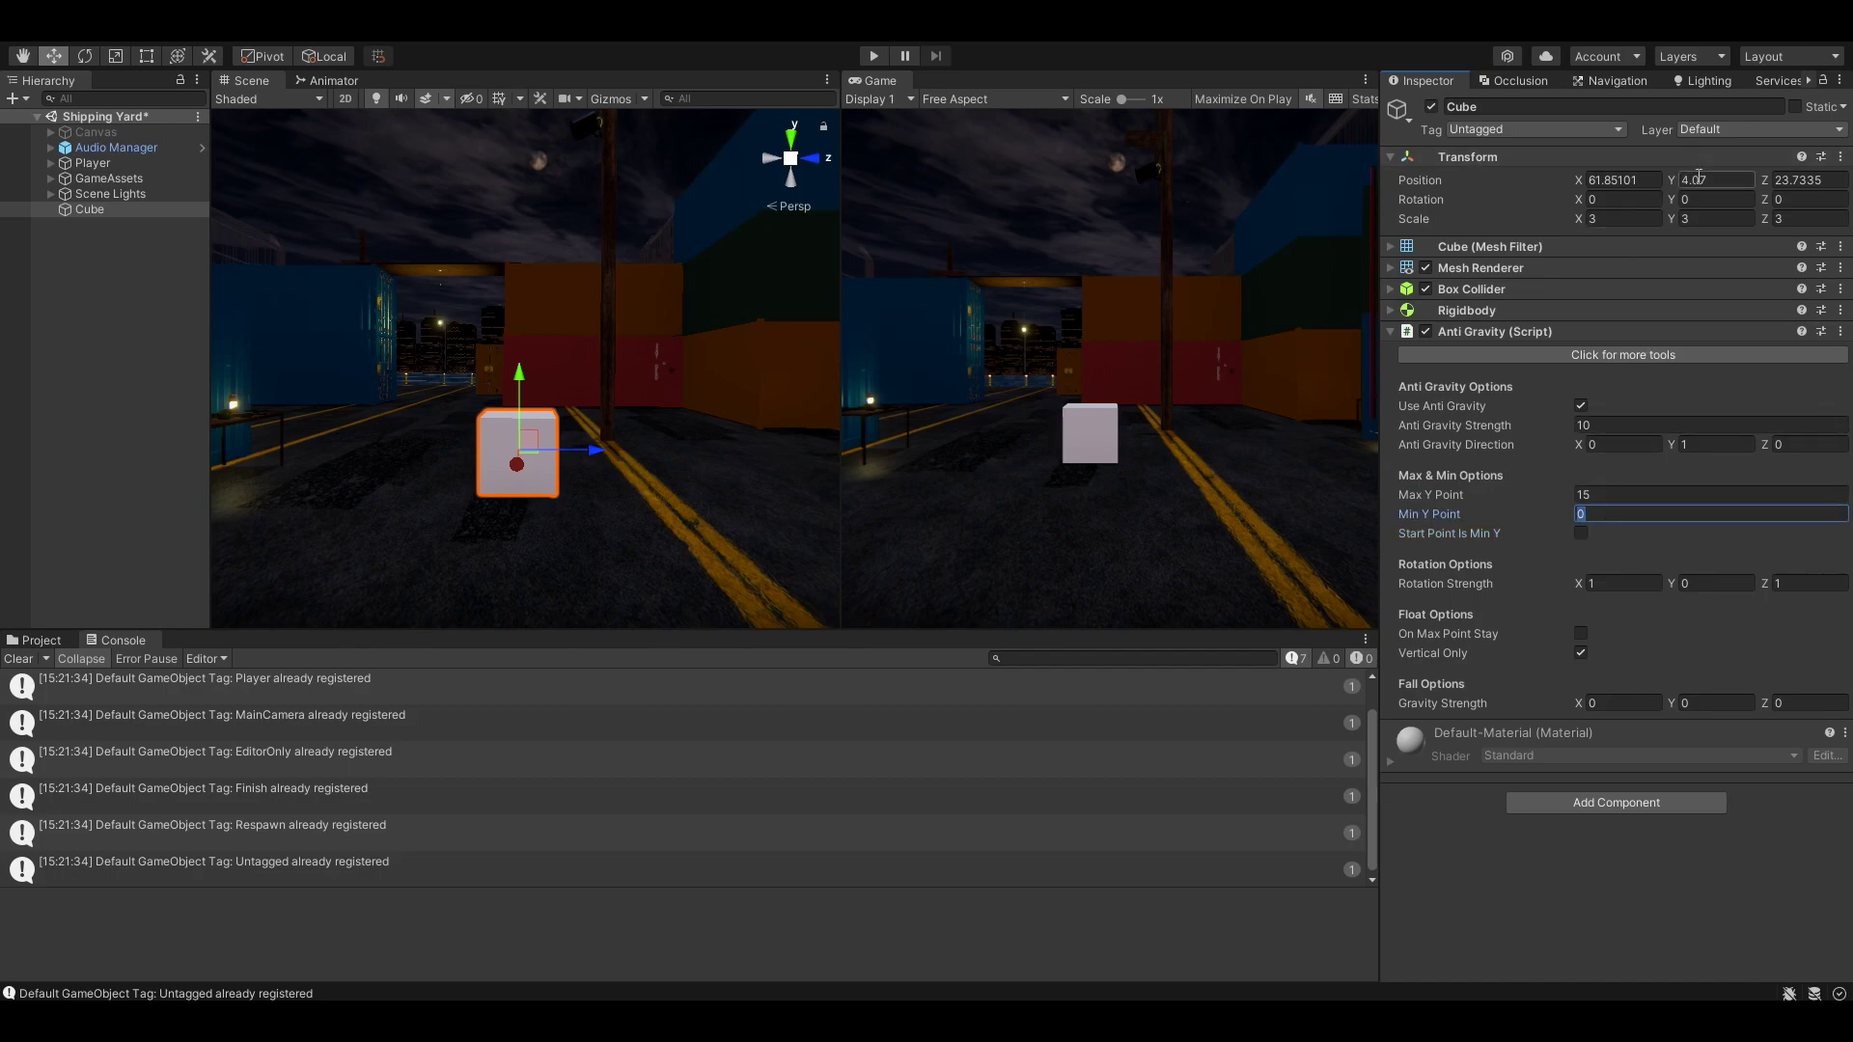
text(5)
click(874, 56)
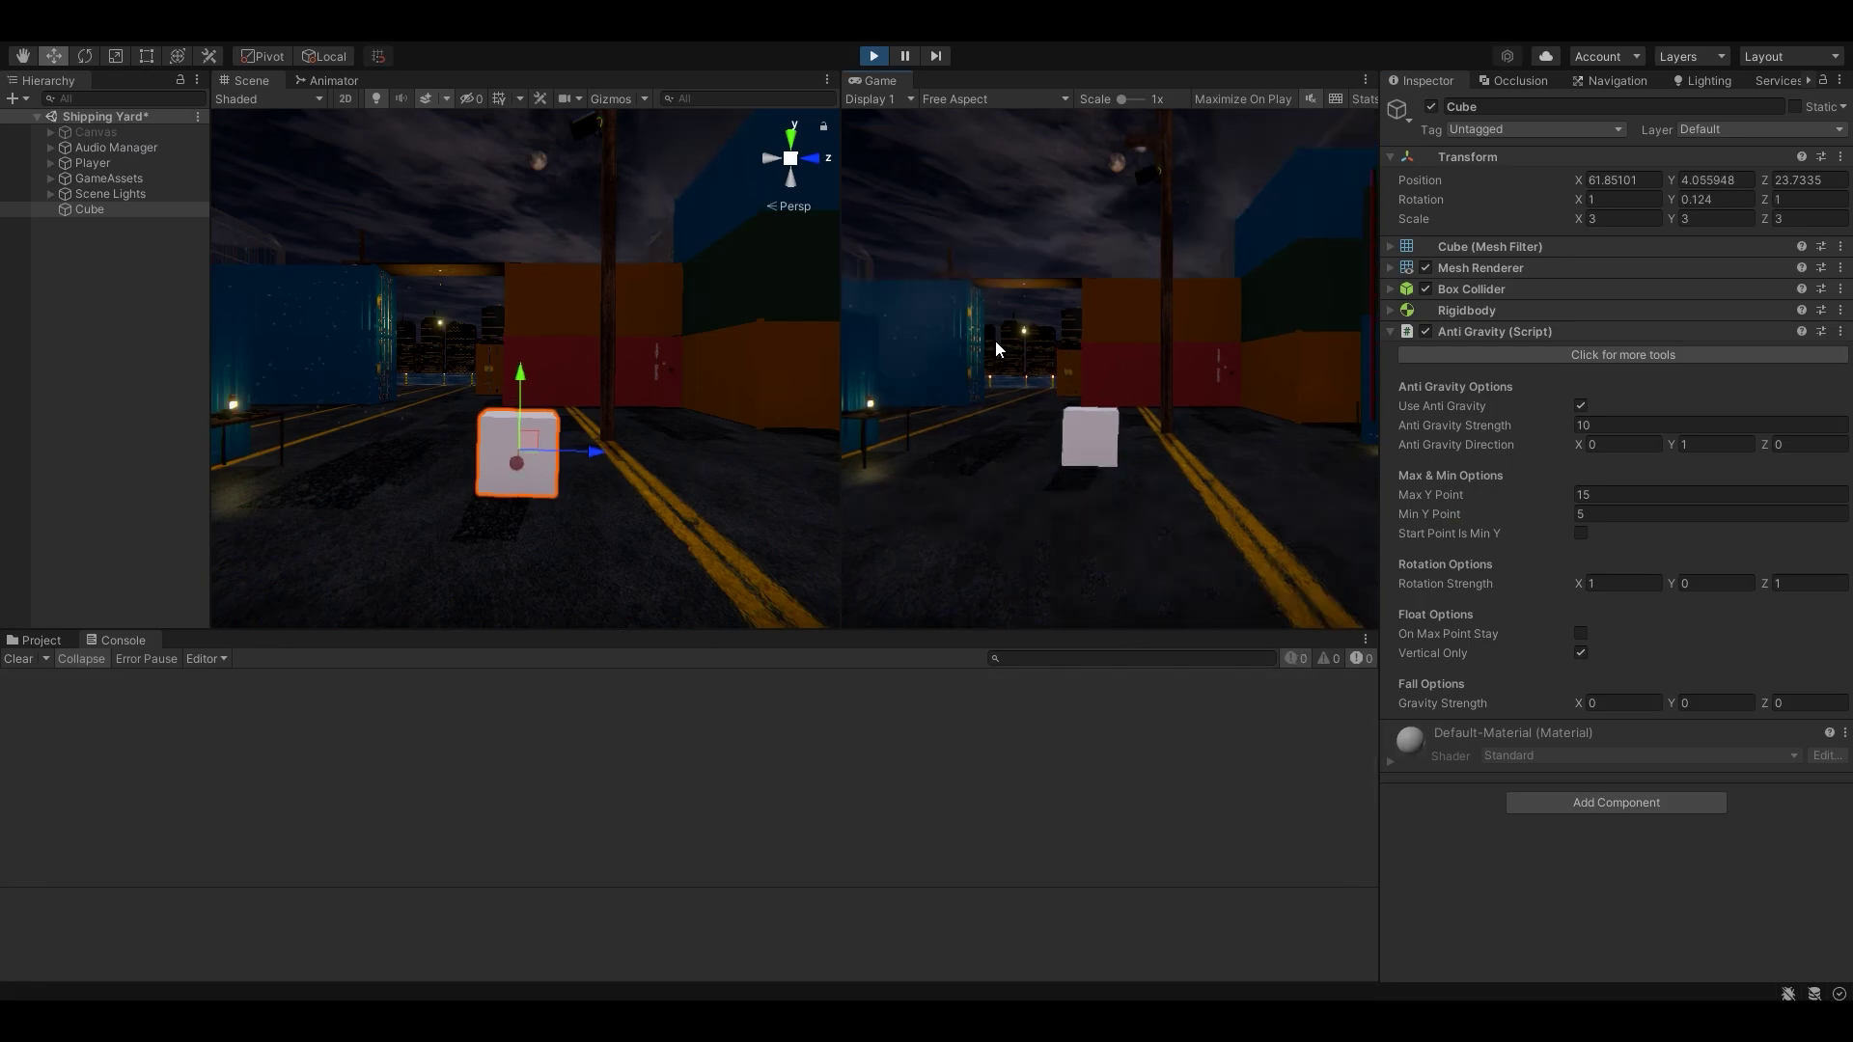
Step: During play, set Anti Gravity Strength to 15, toggle On Max Point Stay, and raise Rotation Strength X
click(1631, 425)
text(15)
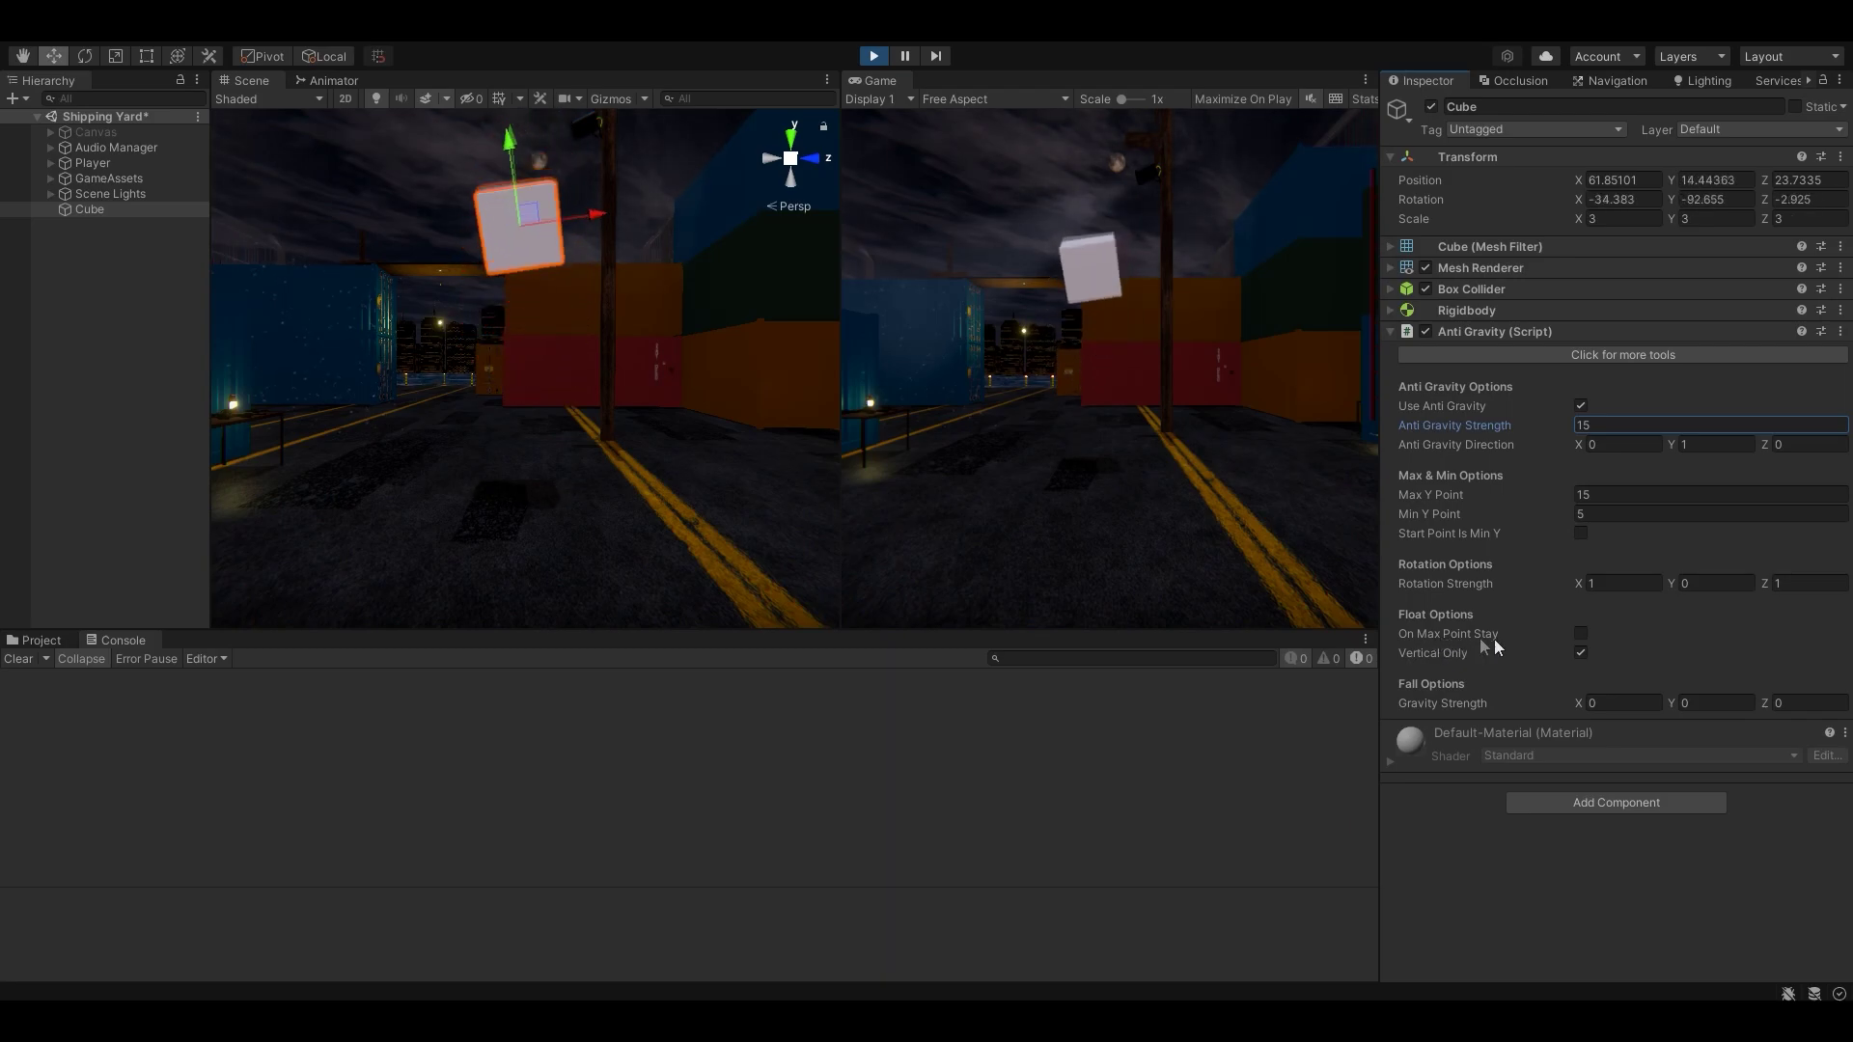
click(1581, 633)
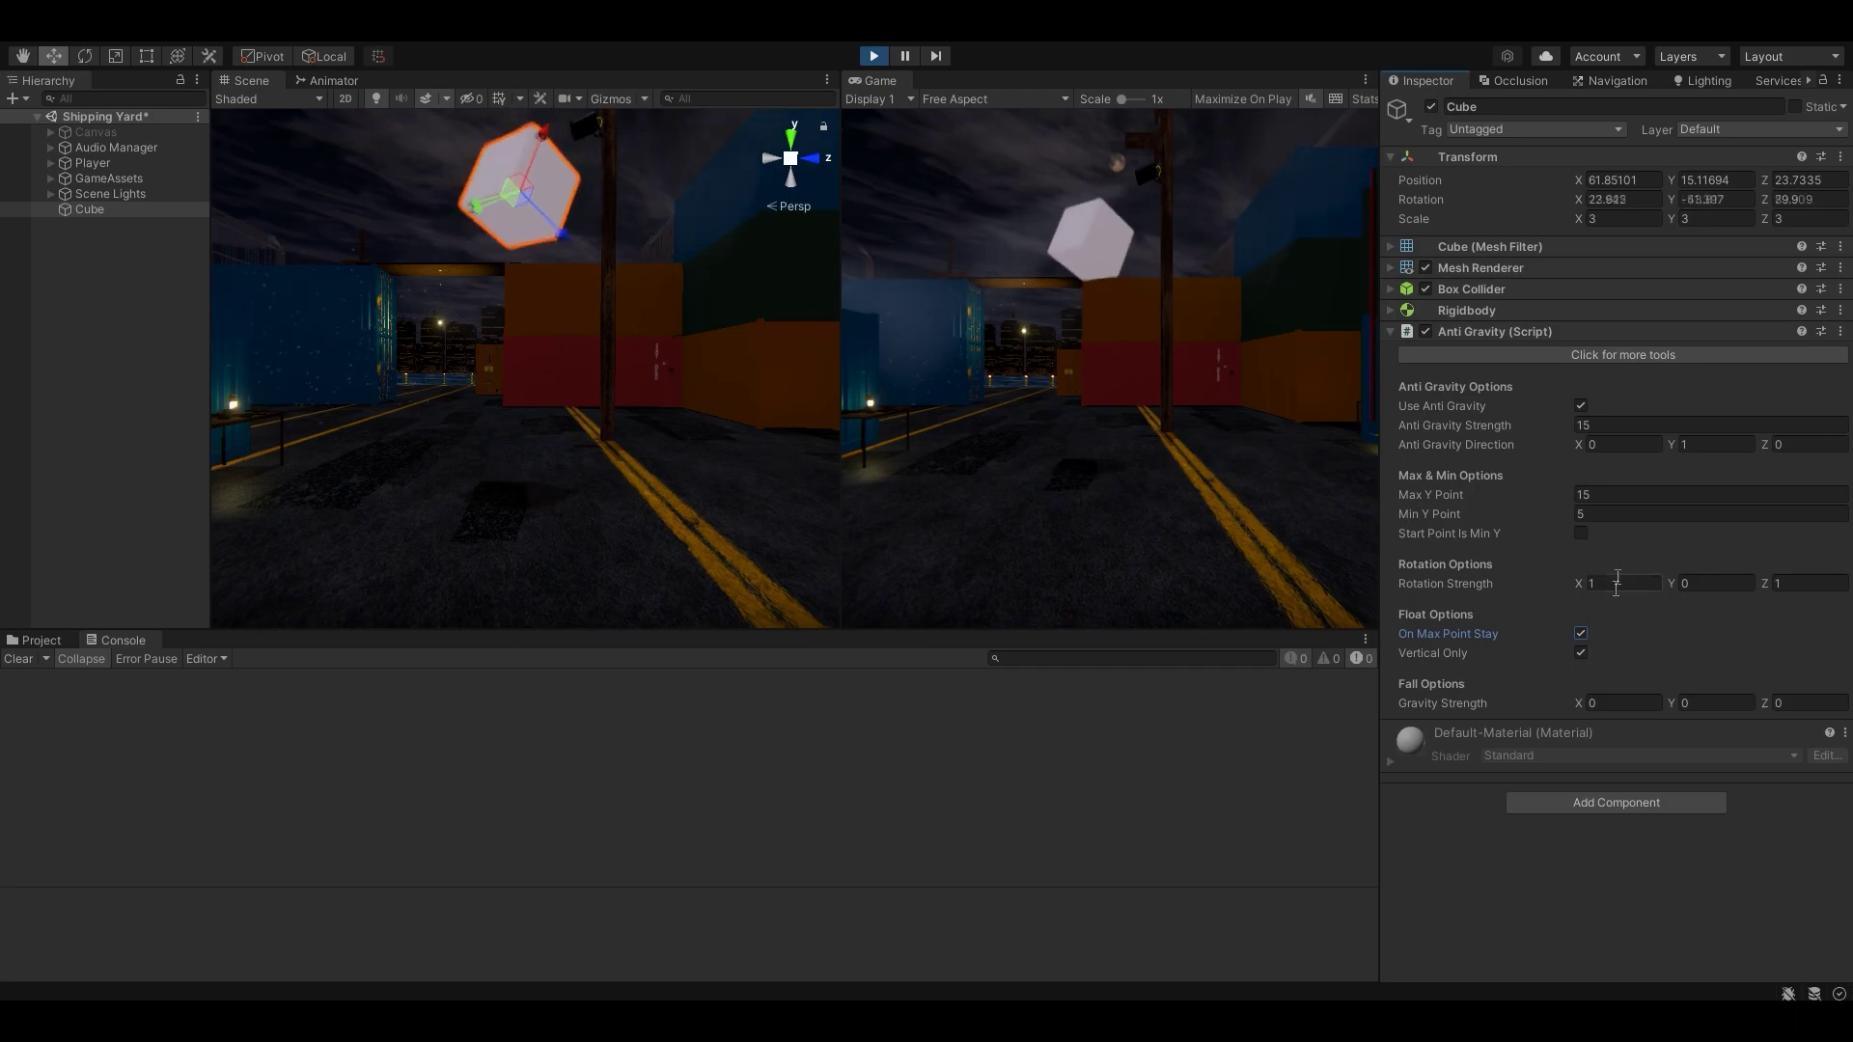
drag(1575, 581, 3, 595)
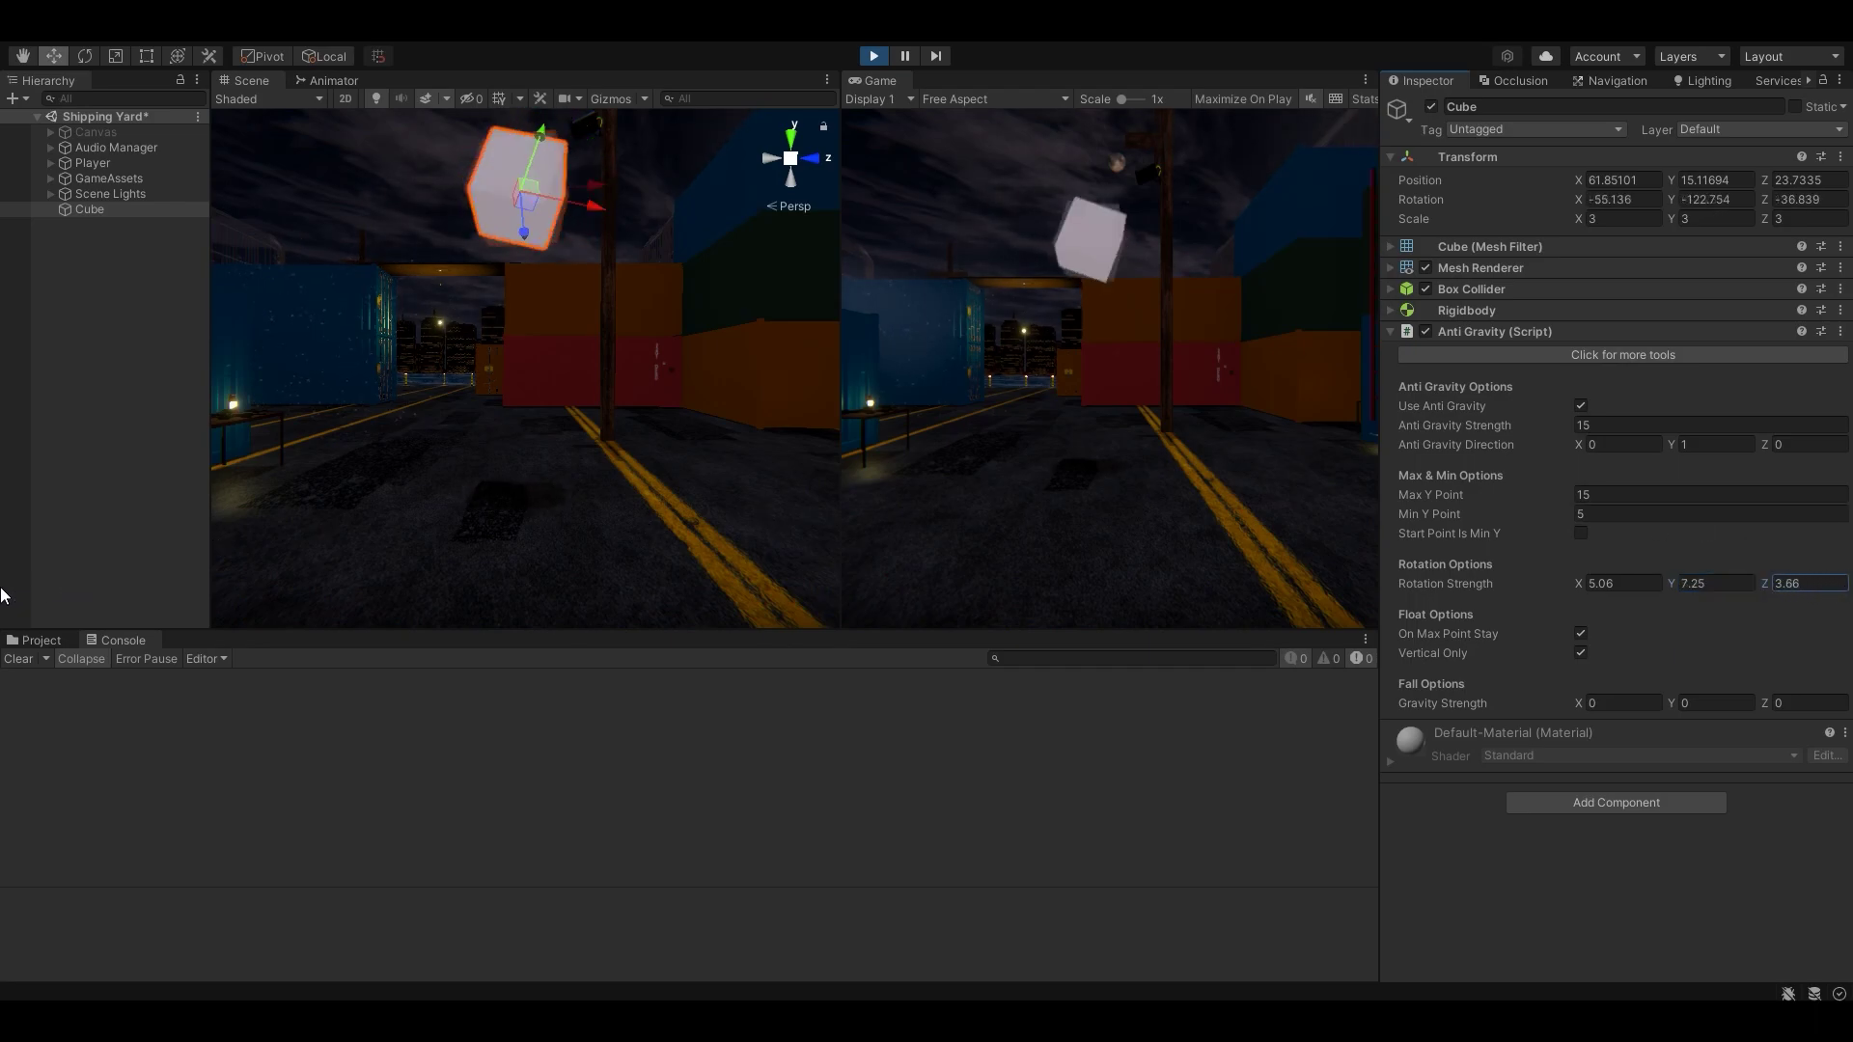
click(1580, 634)
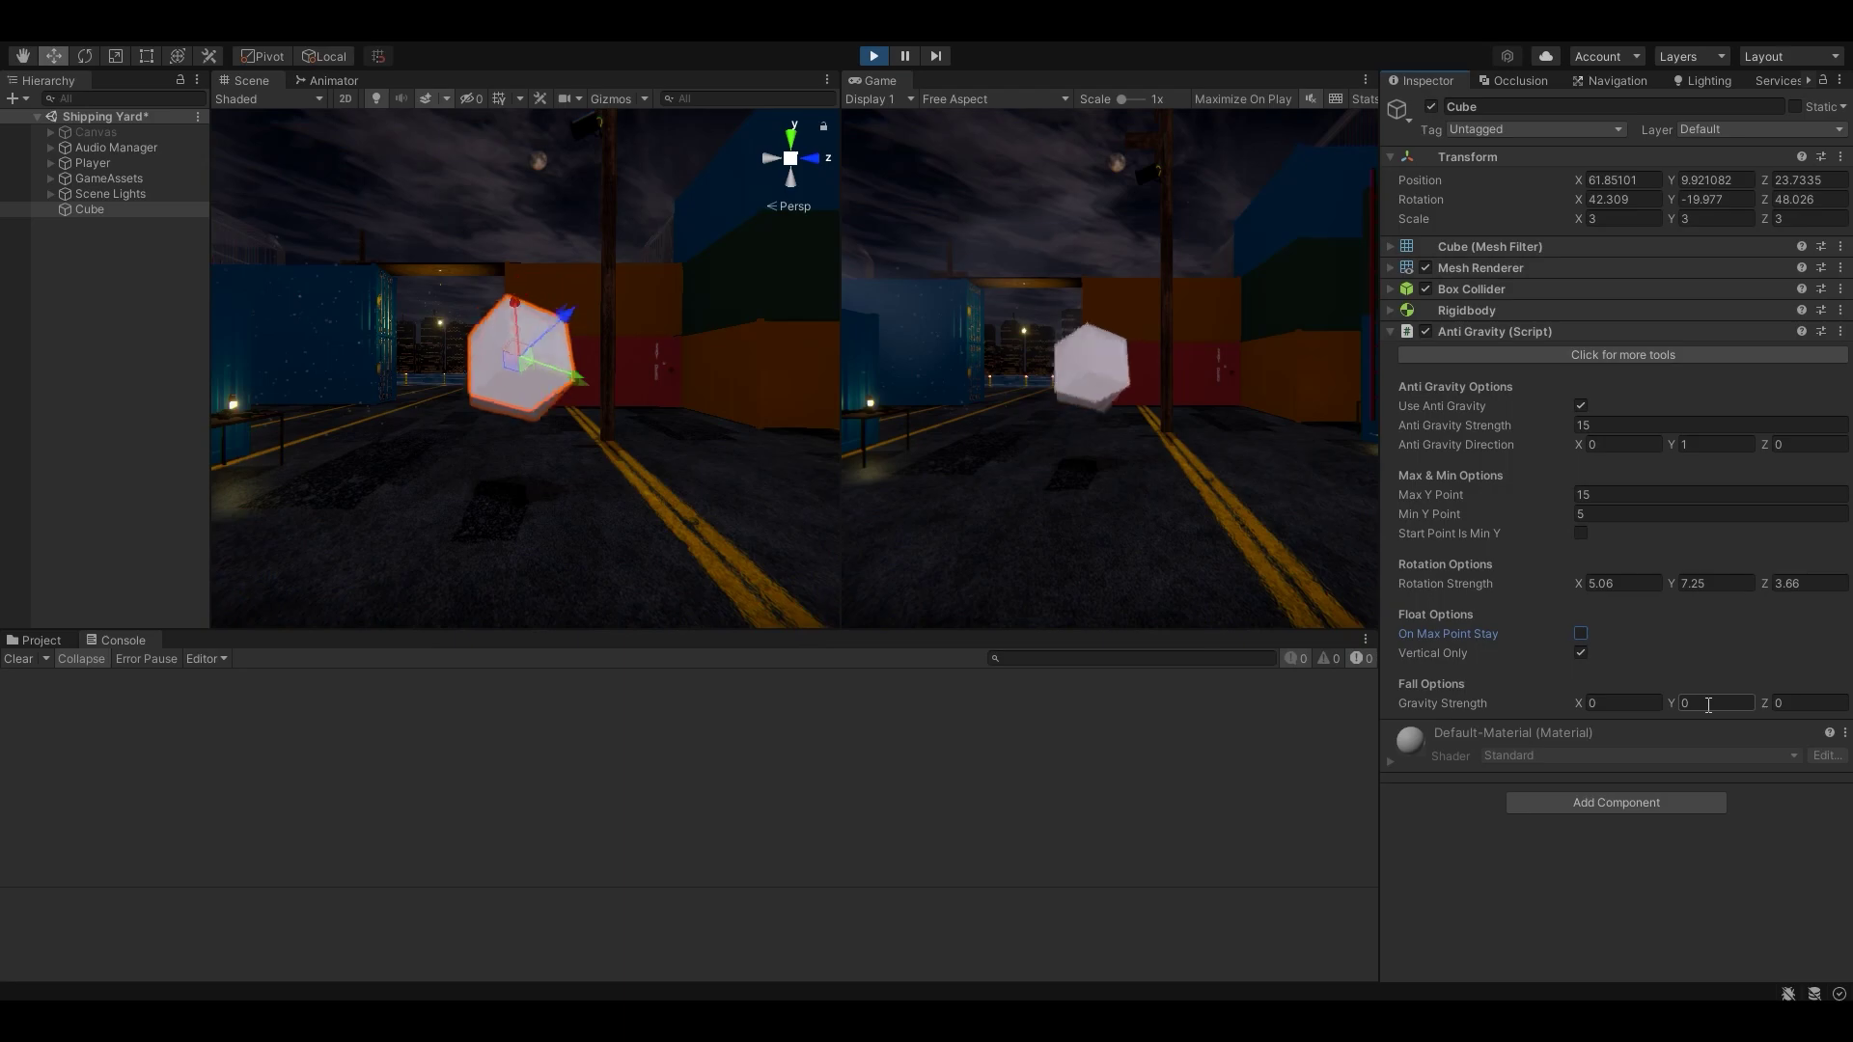
Step: During play, try Gravity Strength Y values of 10 and 5, then exit play mode
click(1708, 704)
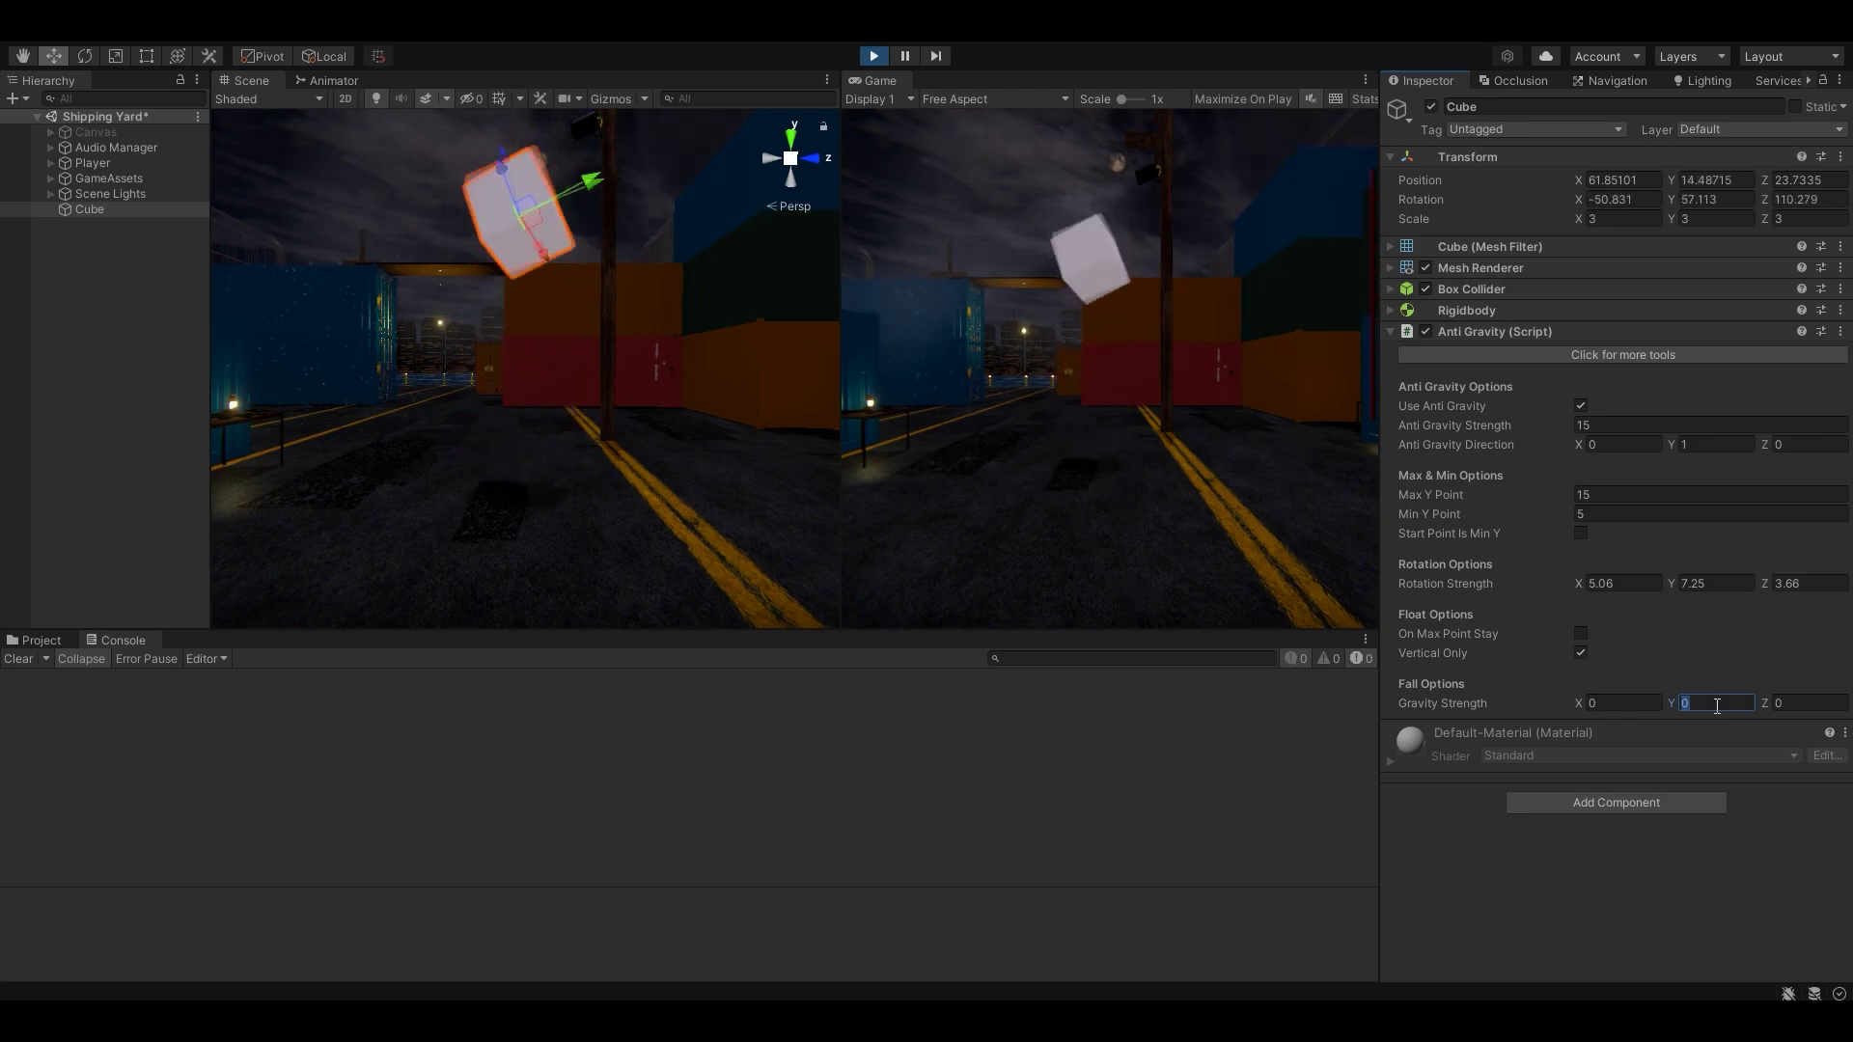
text(10)
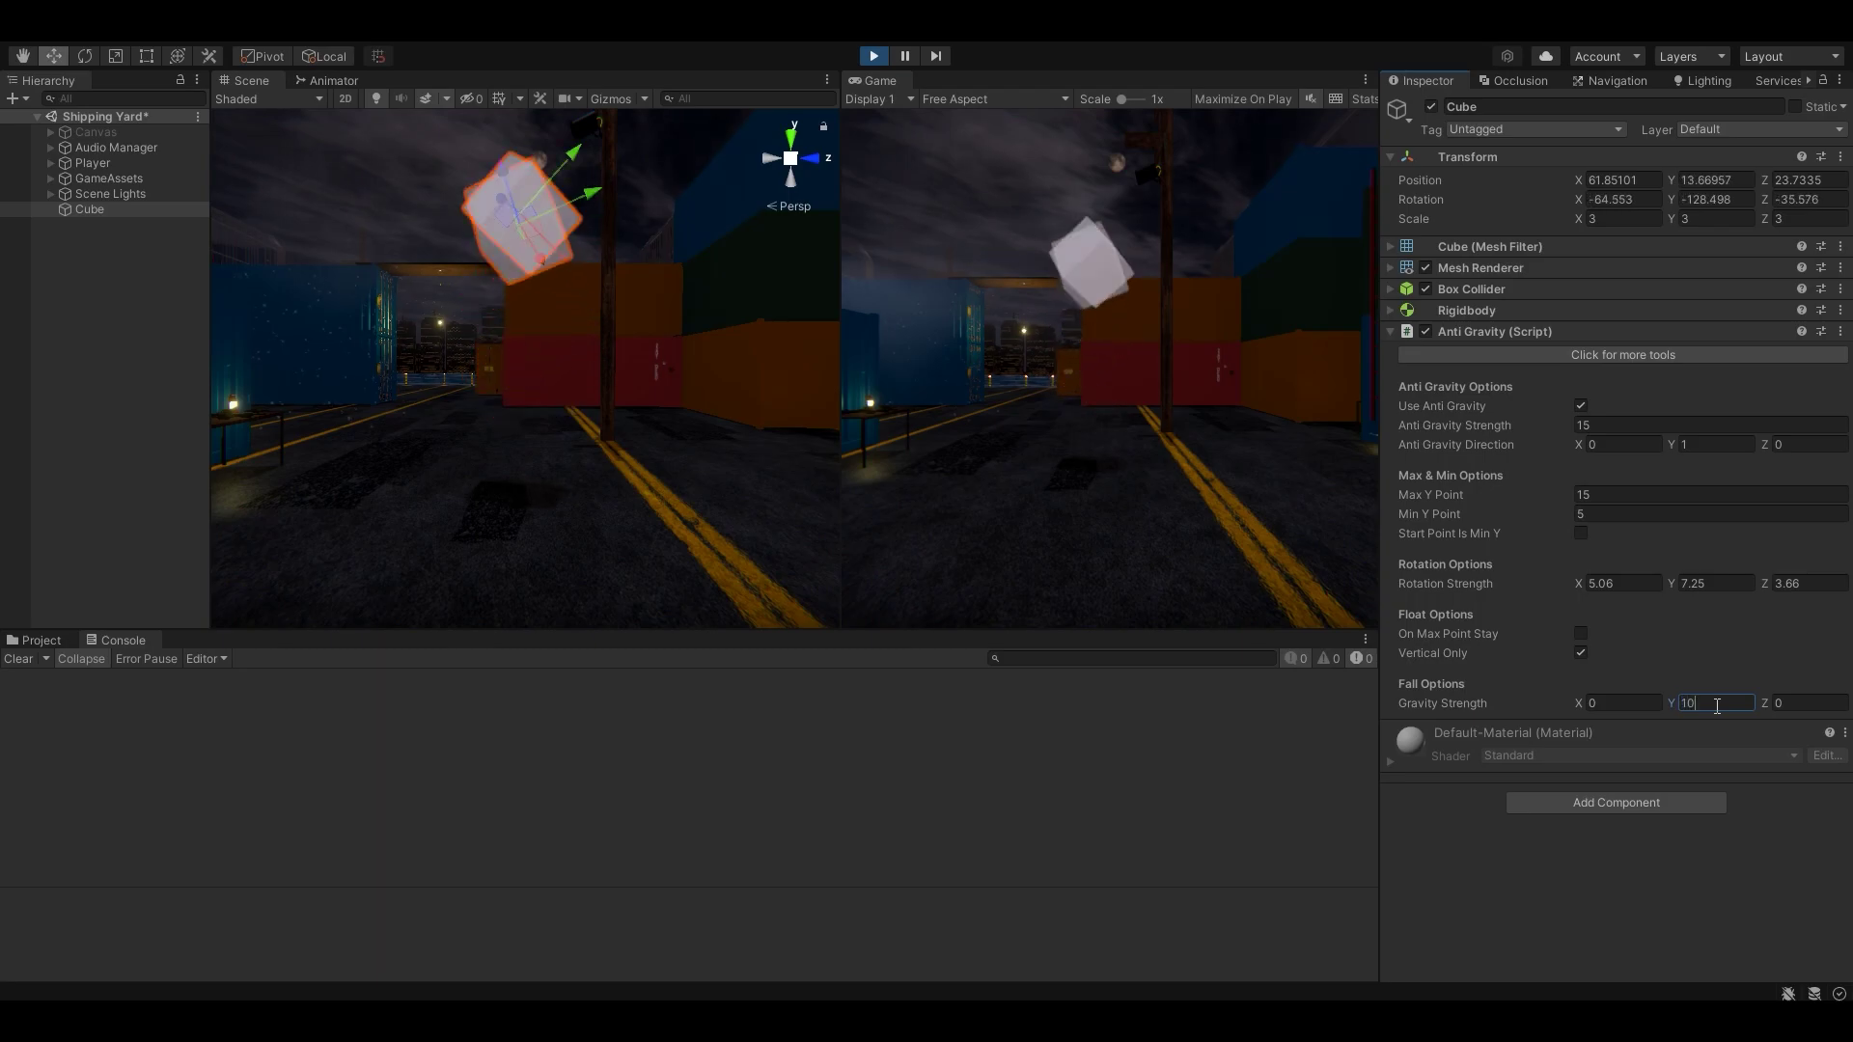
key(Return)
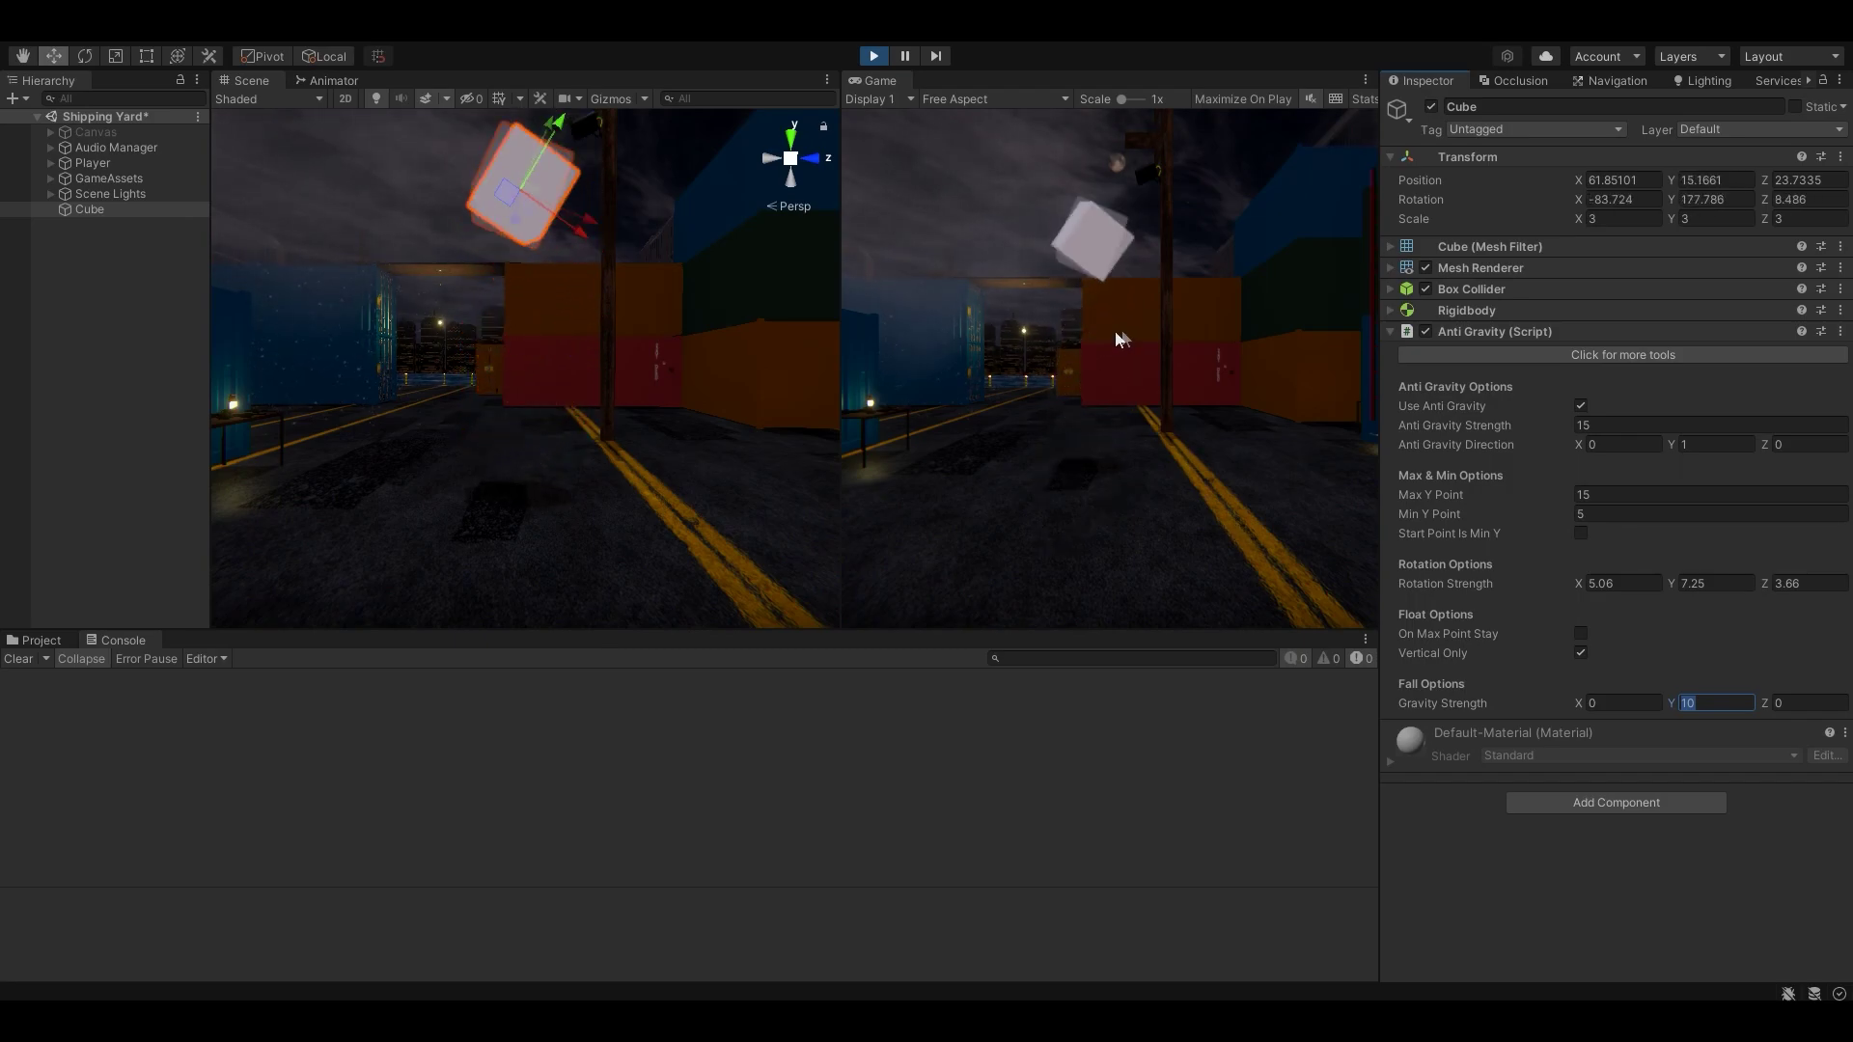
text(5)
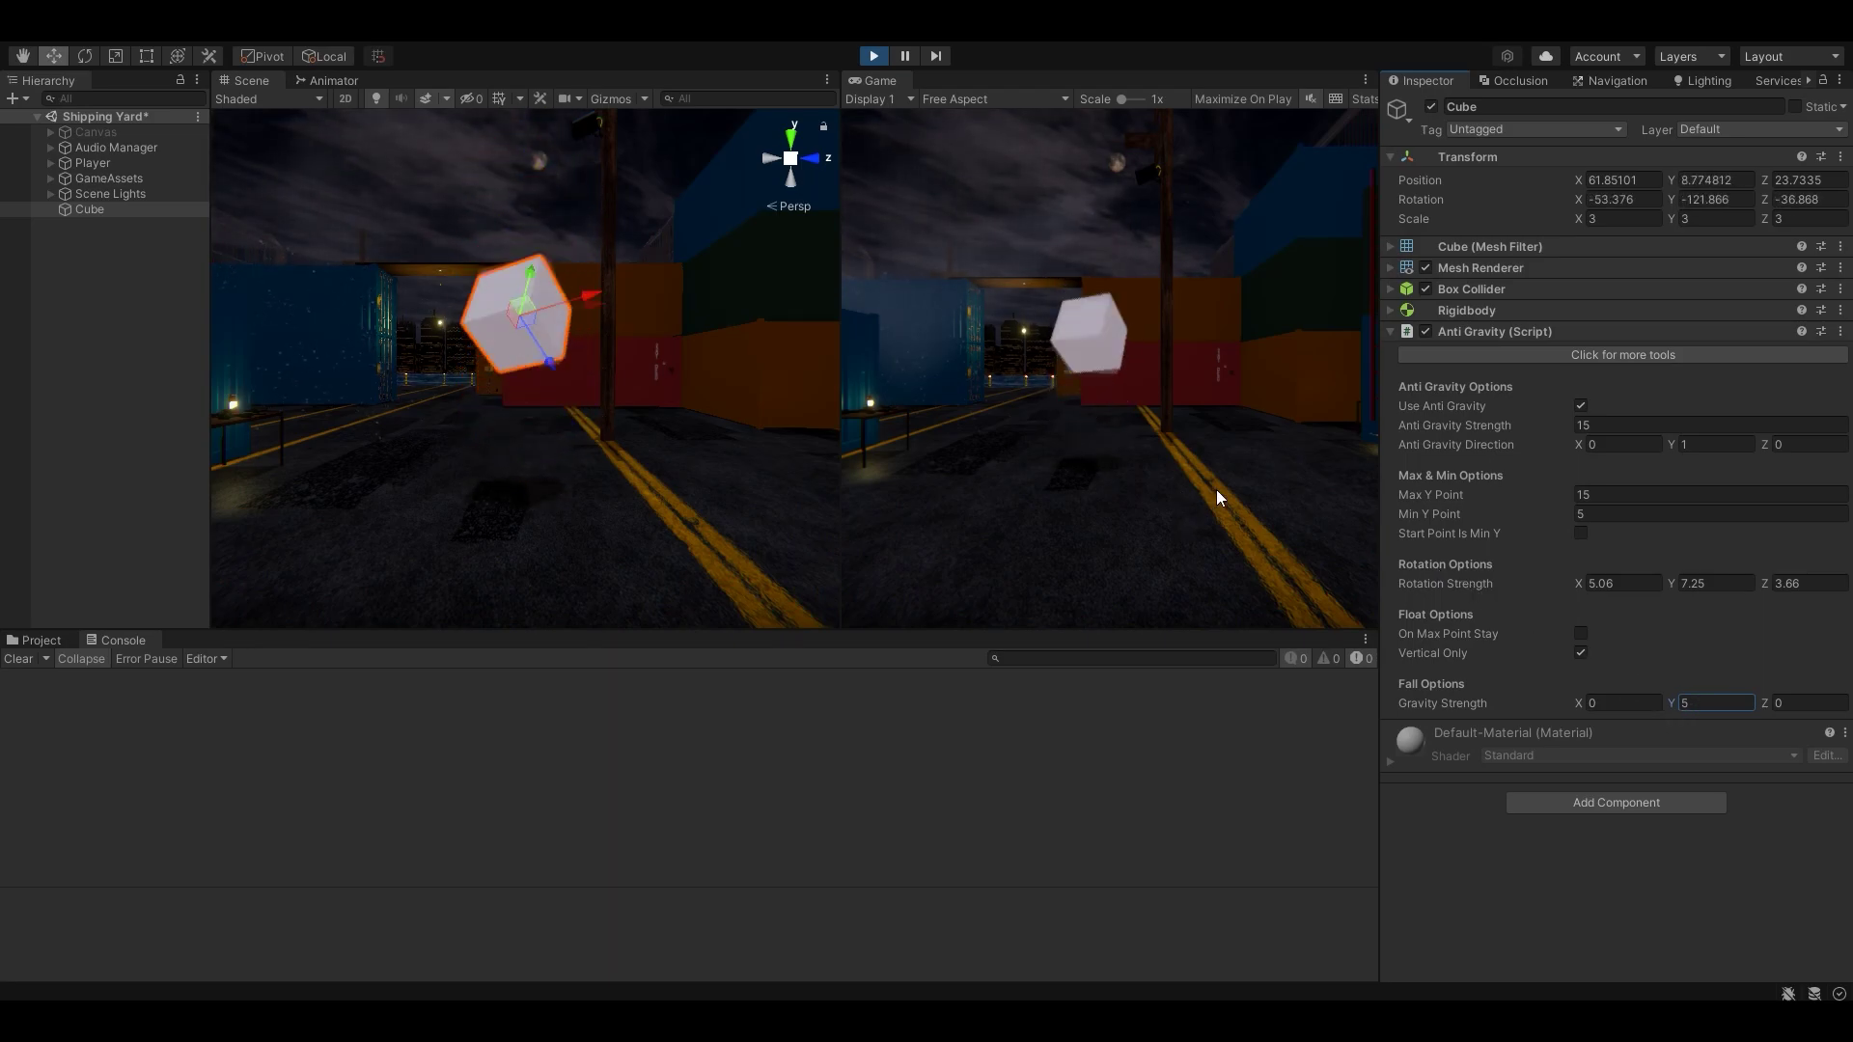
click(873, 56)
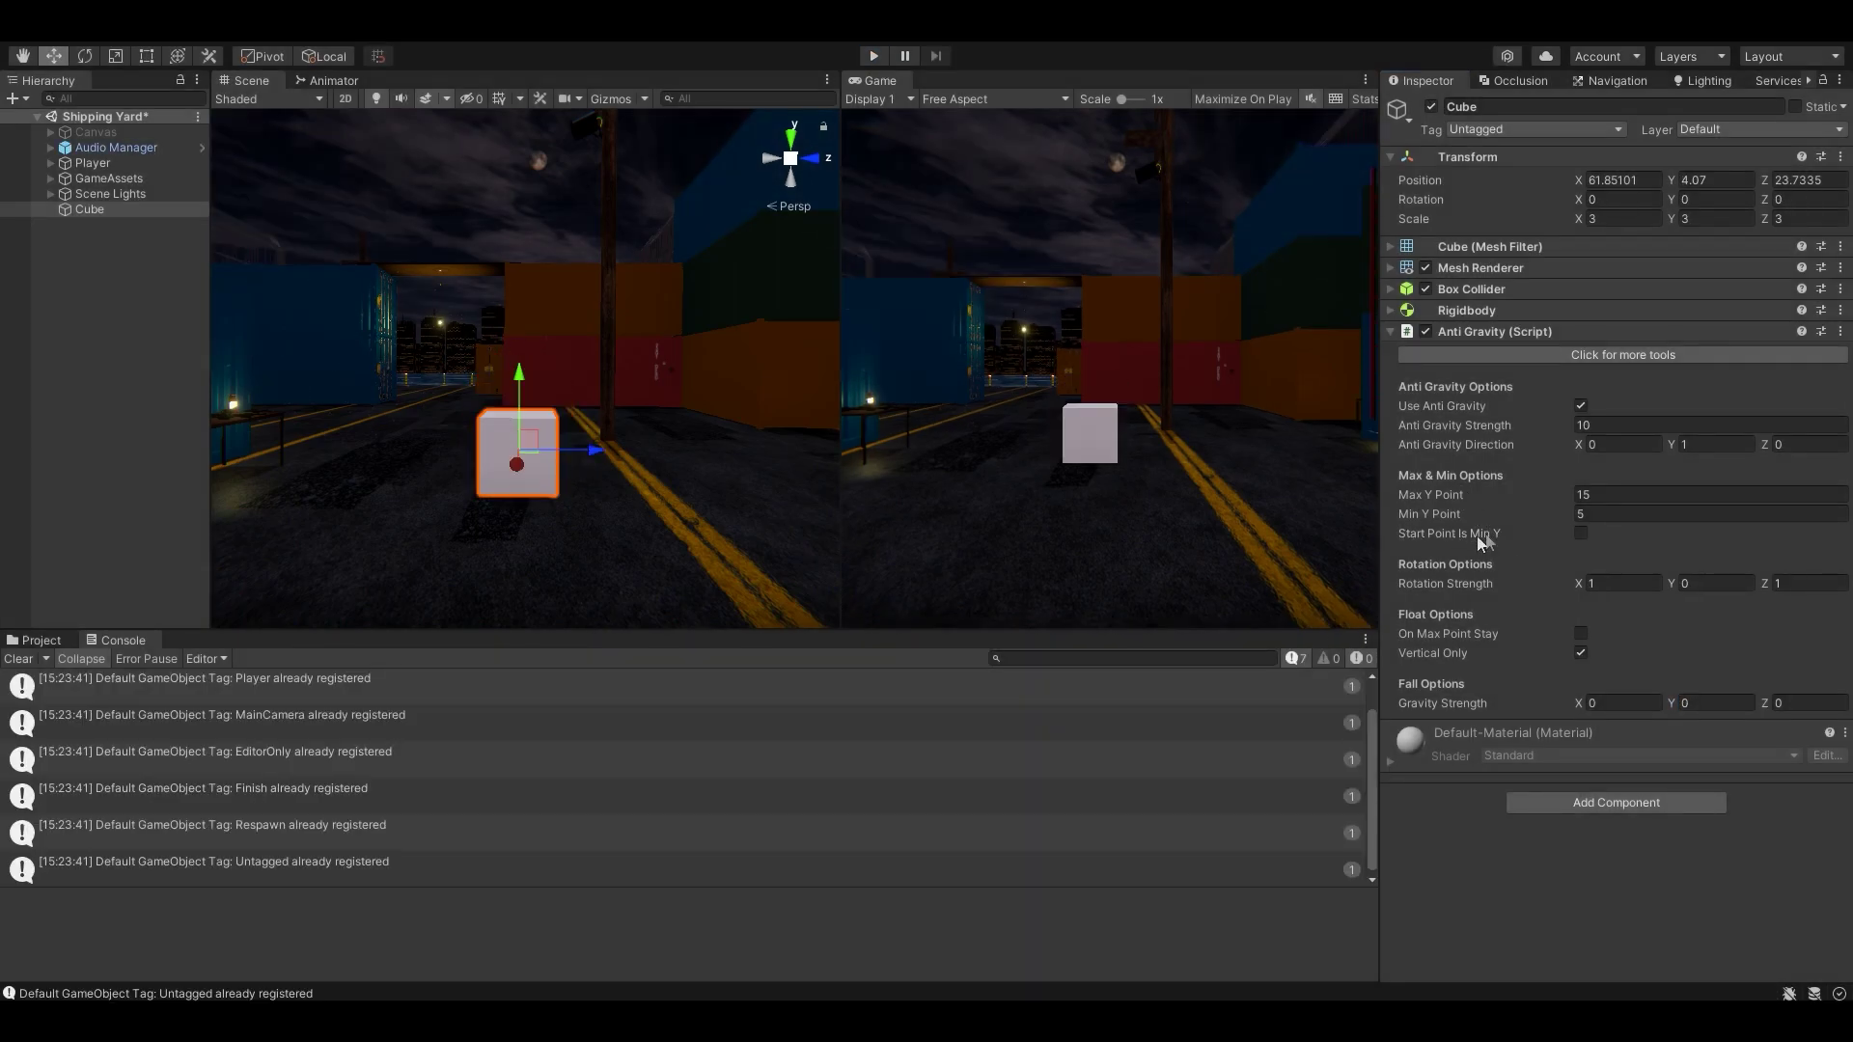
Step: Enable Start Point Is Min Y and enter play mode
click(1582, 534)
click(865, 58)
click(882, 61)
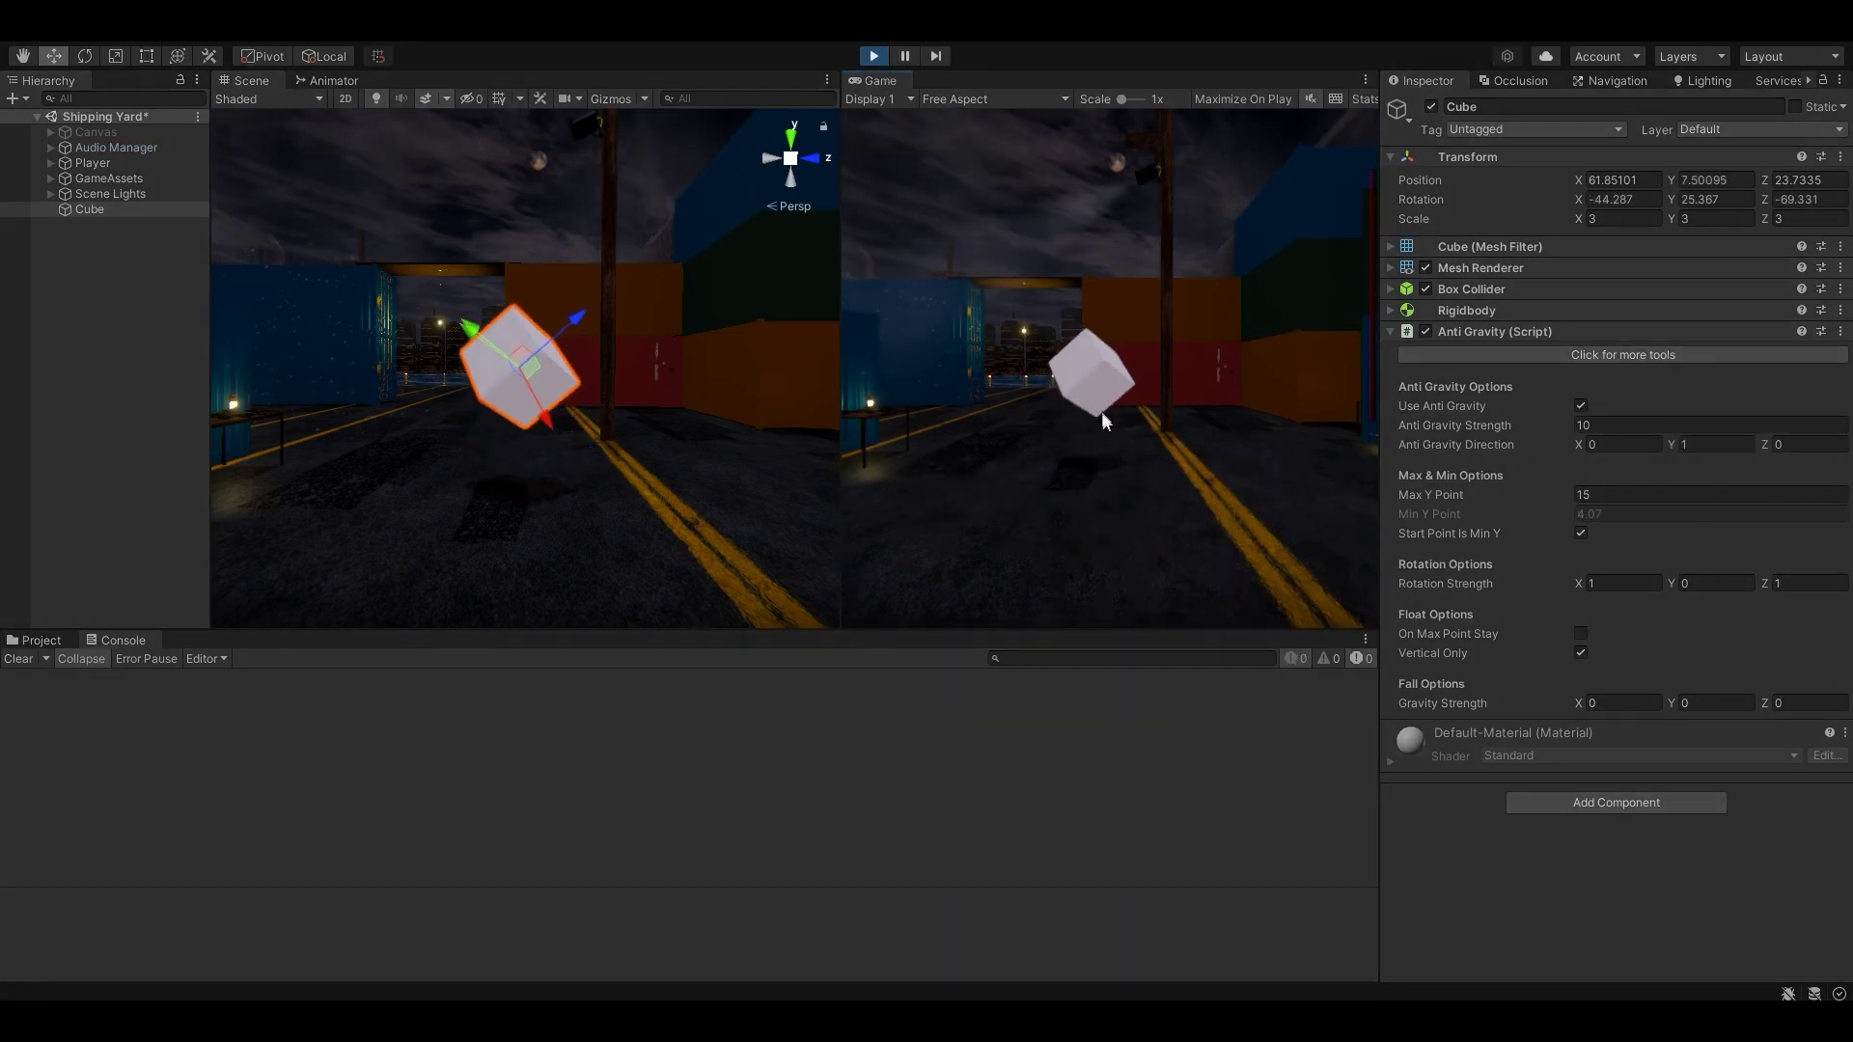
Step: Test Direction X 3, Anti Gravity Strength 100 and Vertical Only off, then stop play
click(1631, 446)
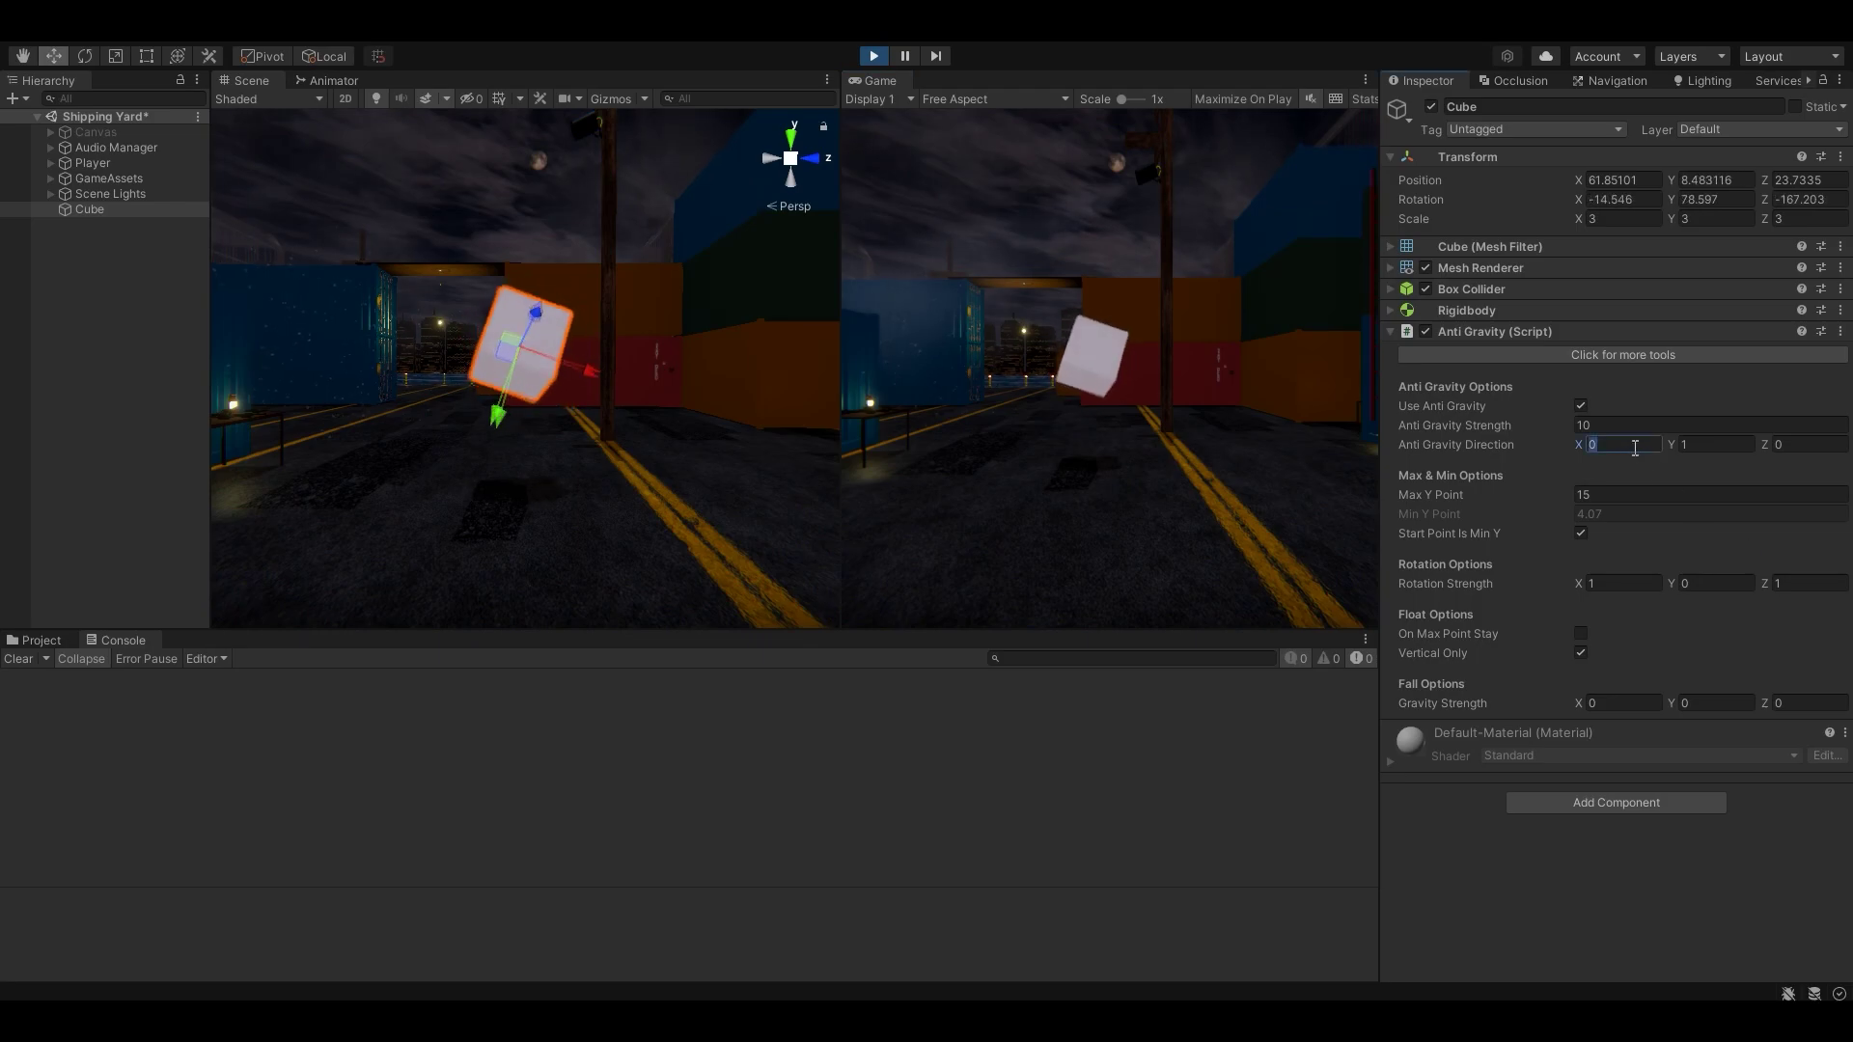
text(3)
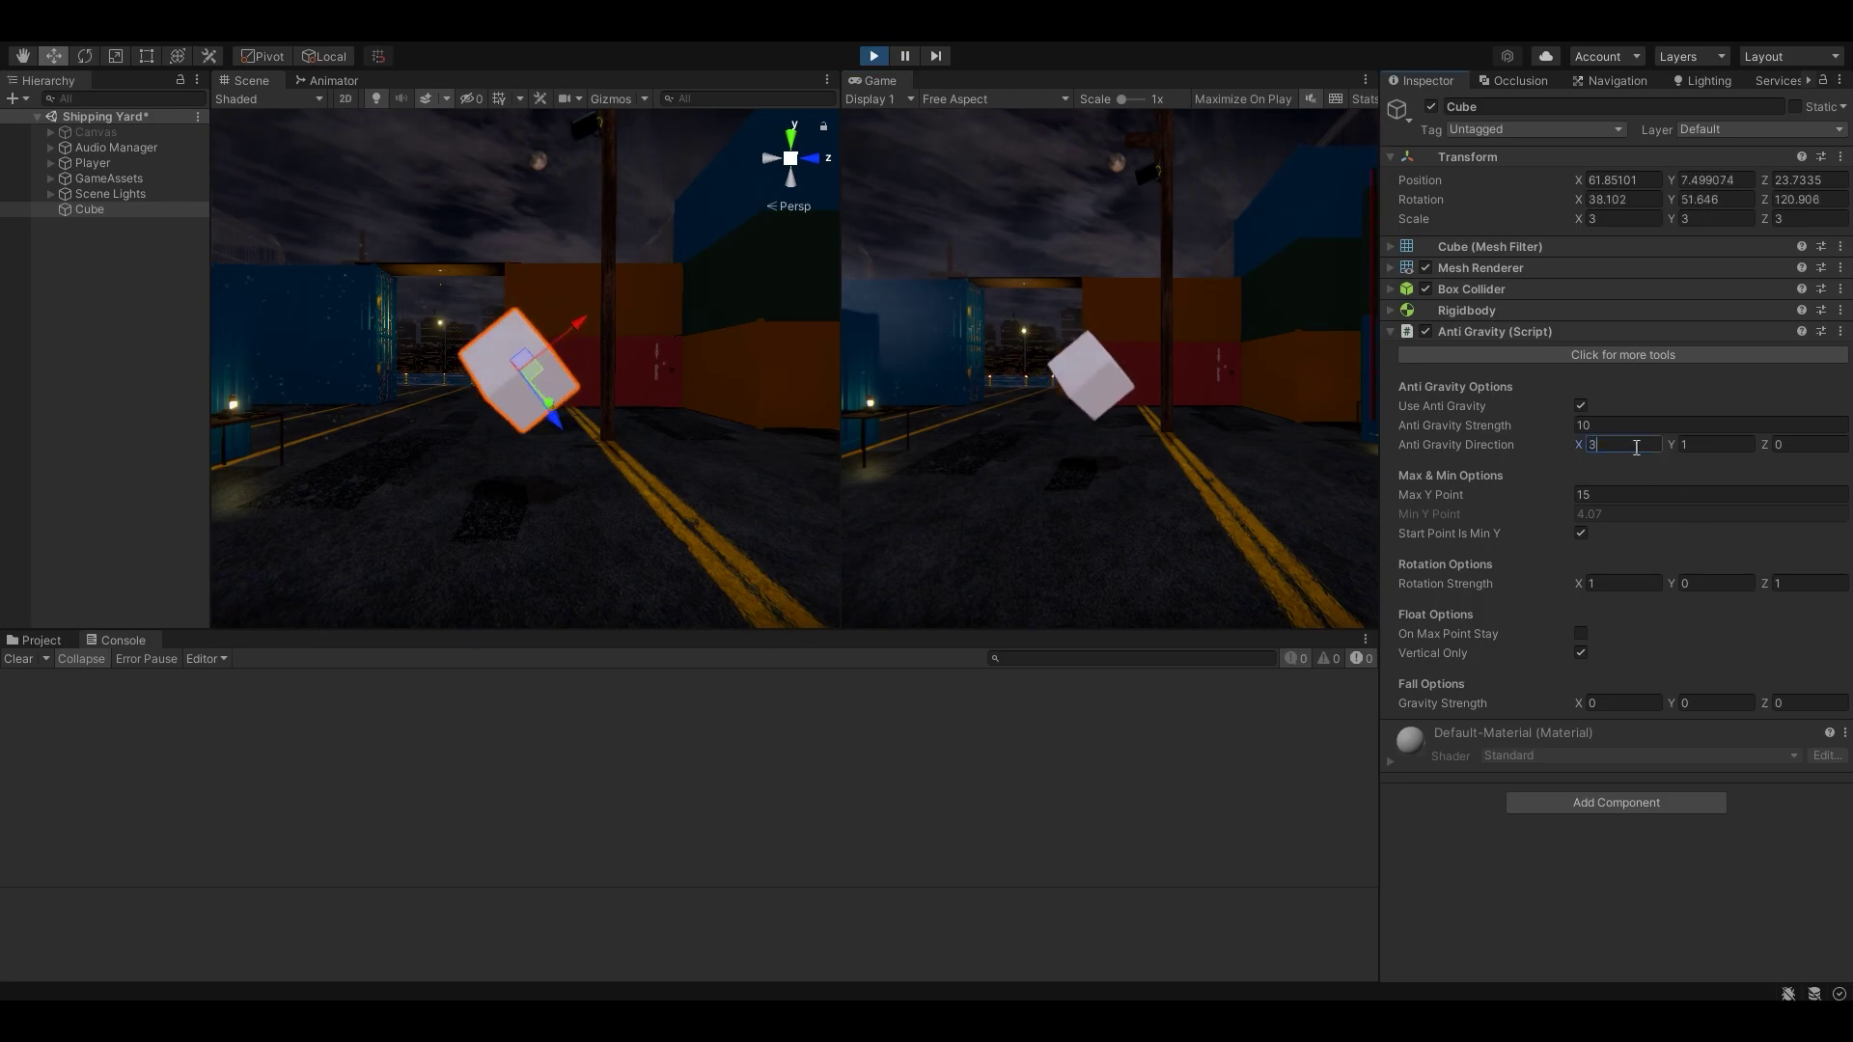
click(1645, 425)
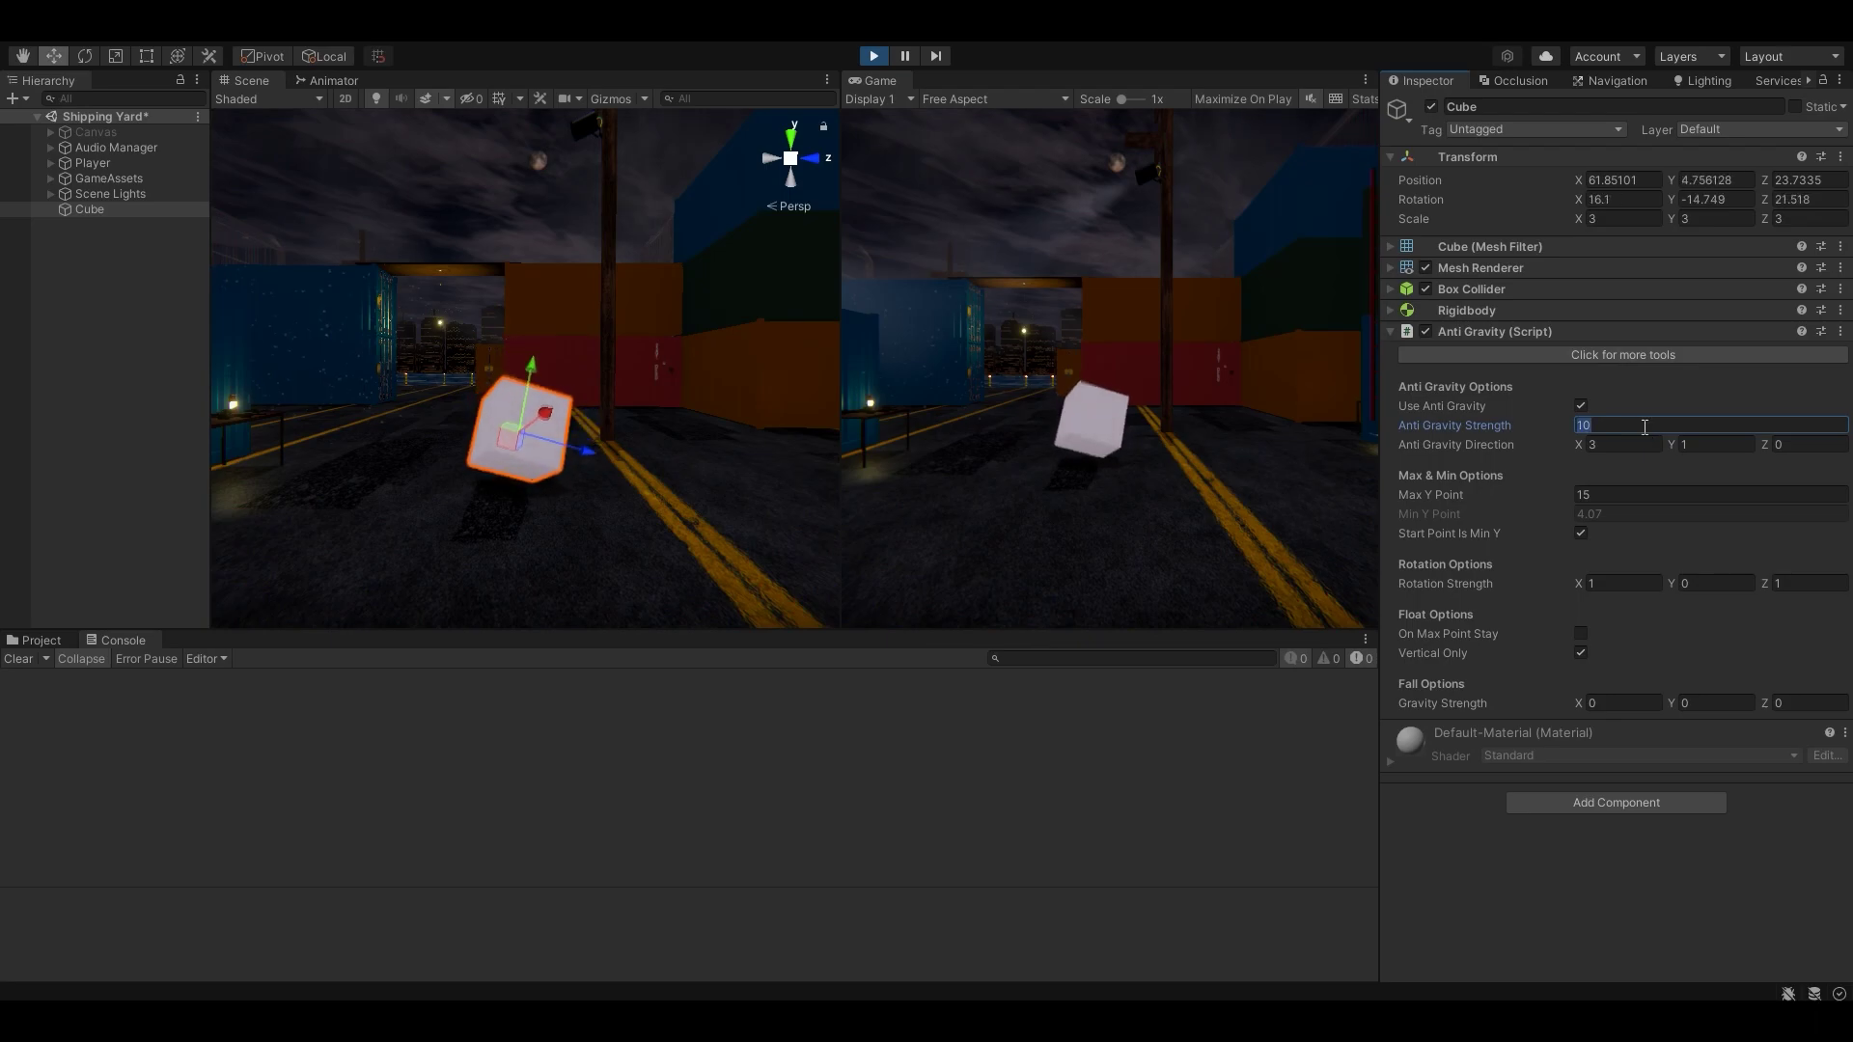
text(100)
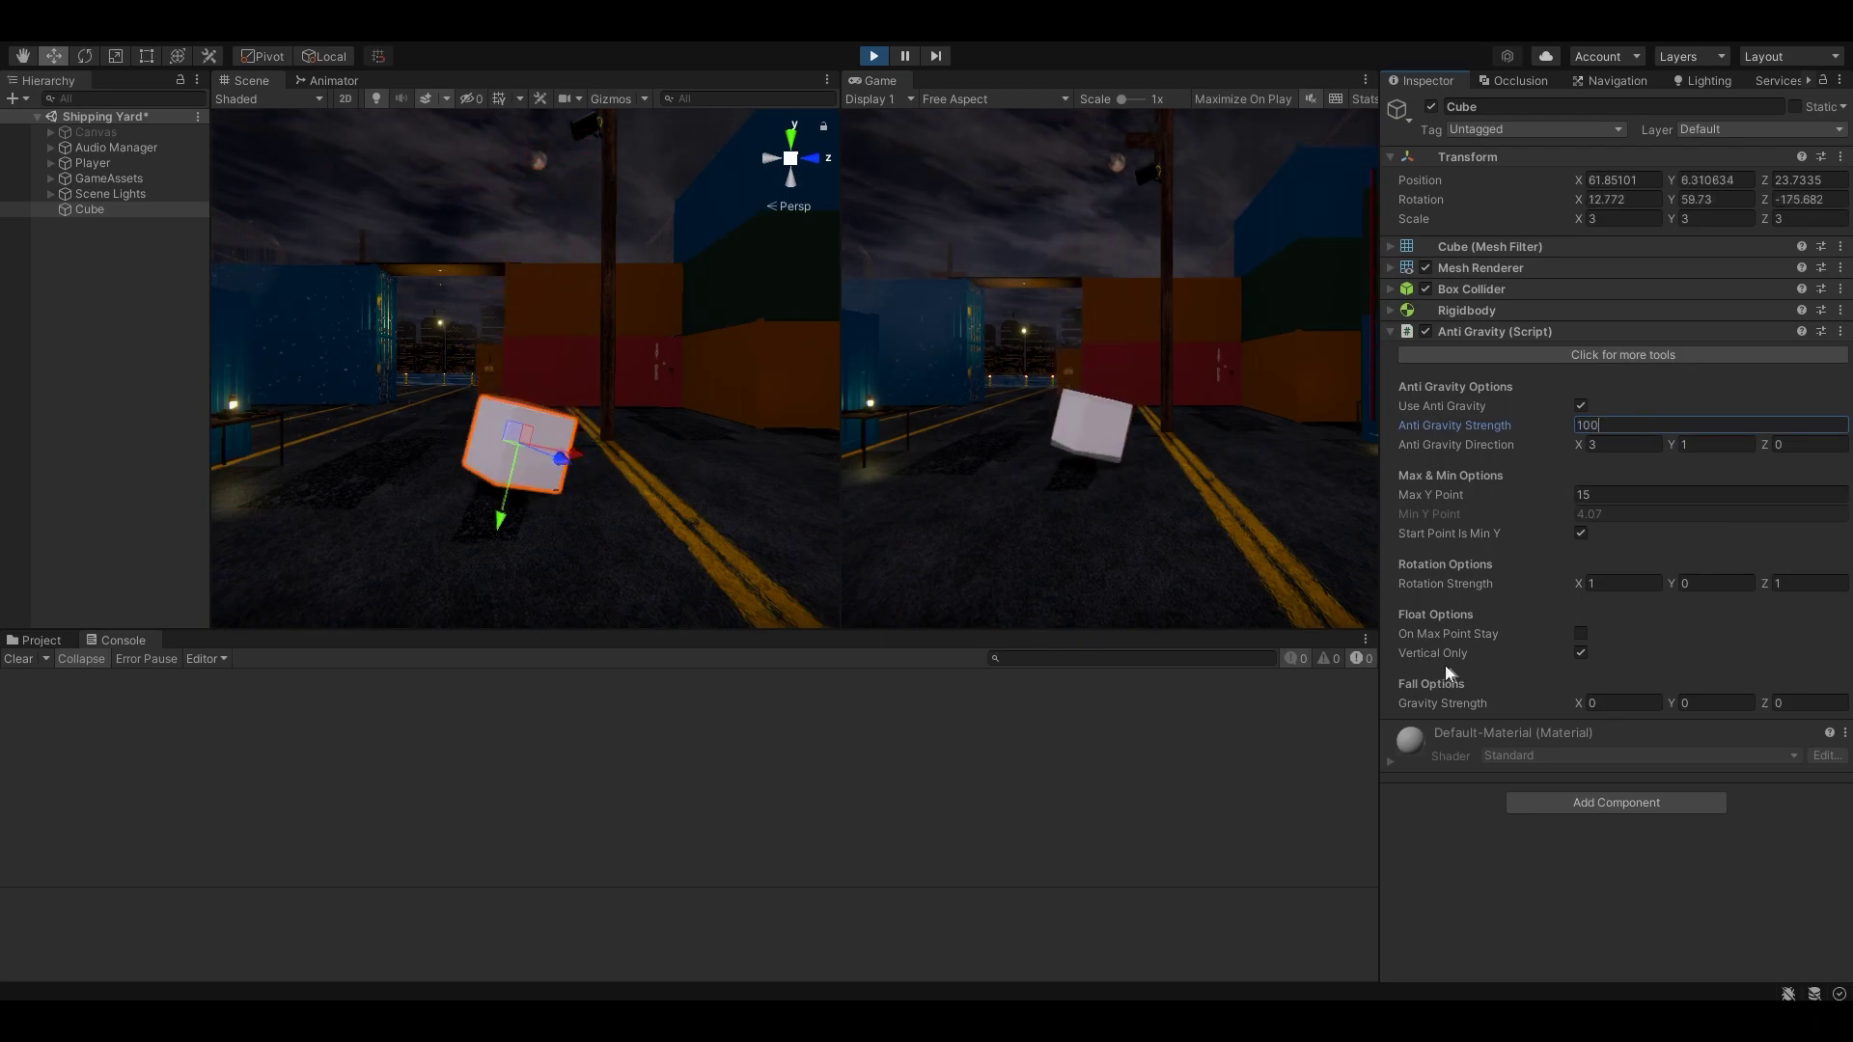
click(1581, 653)
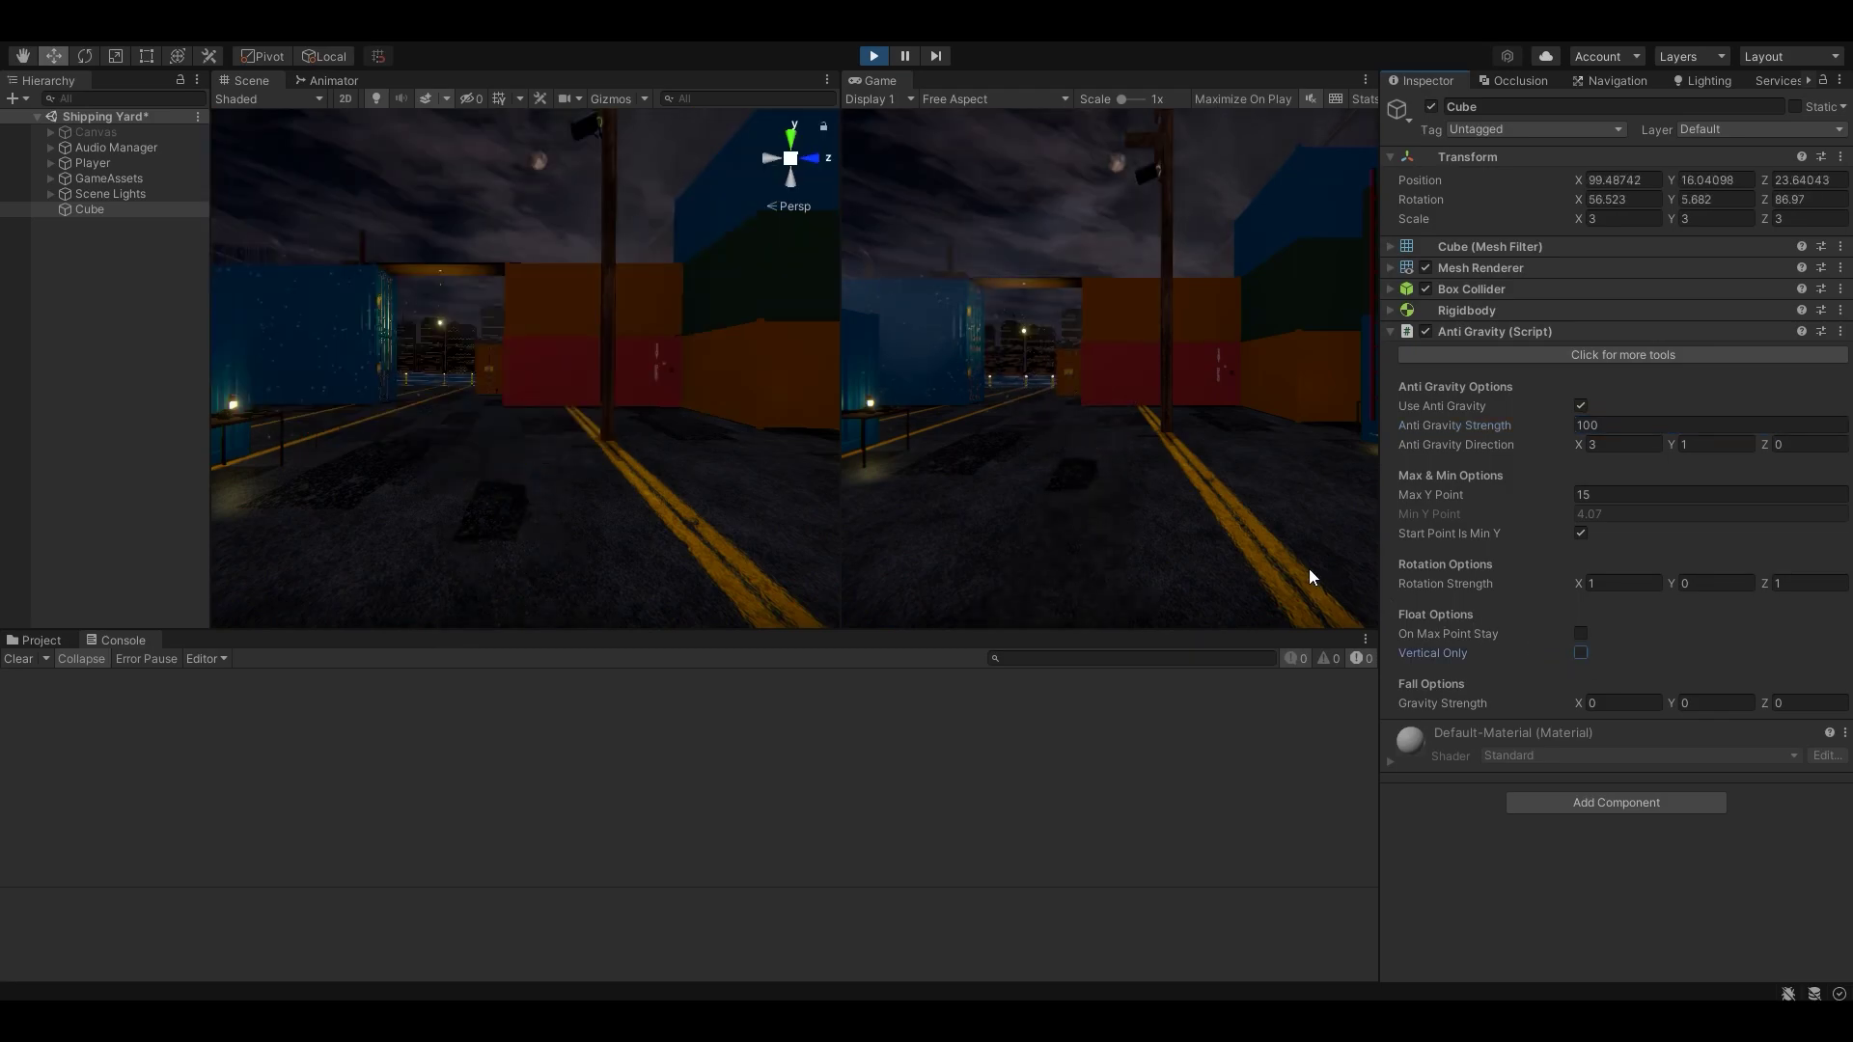
click(872, 57)
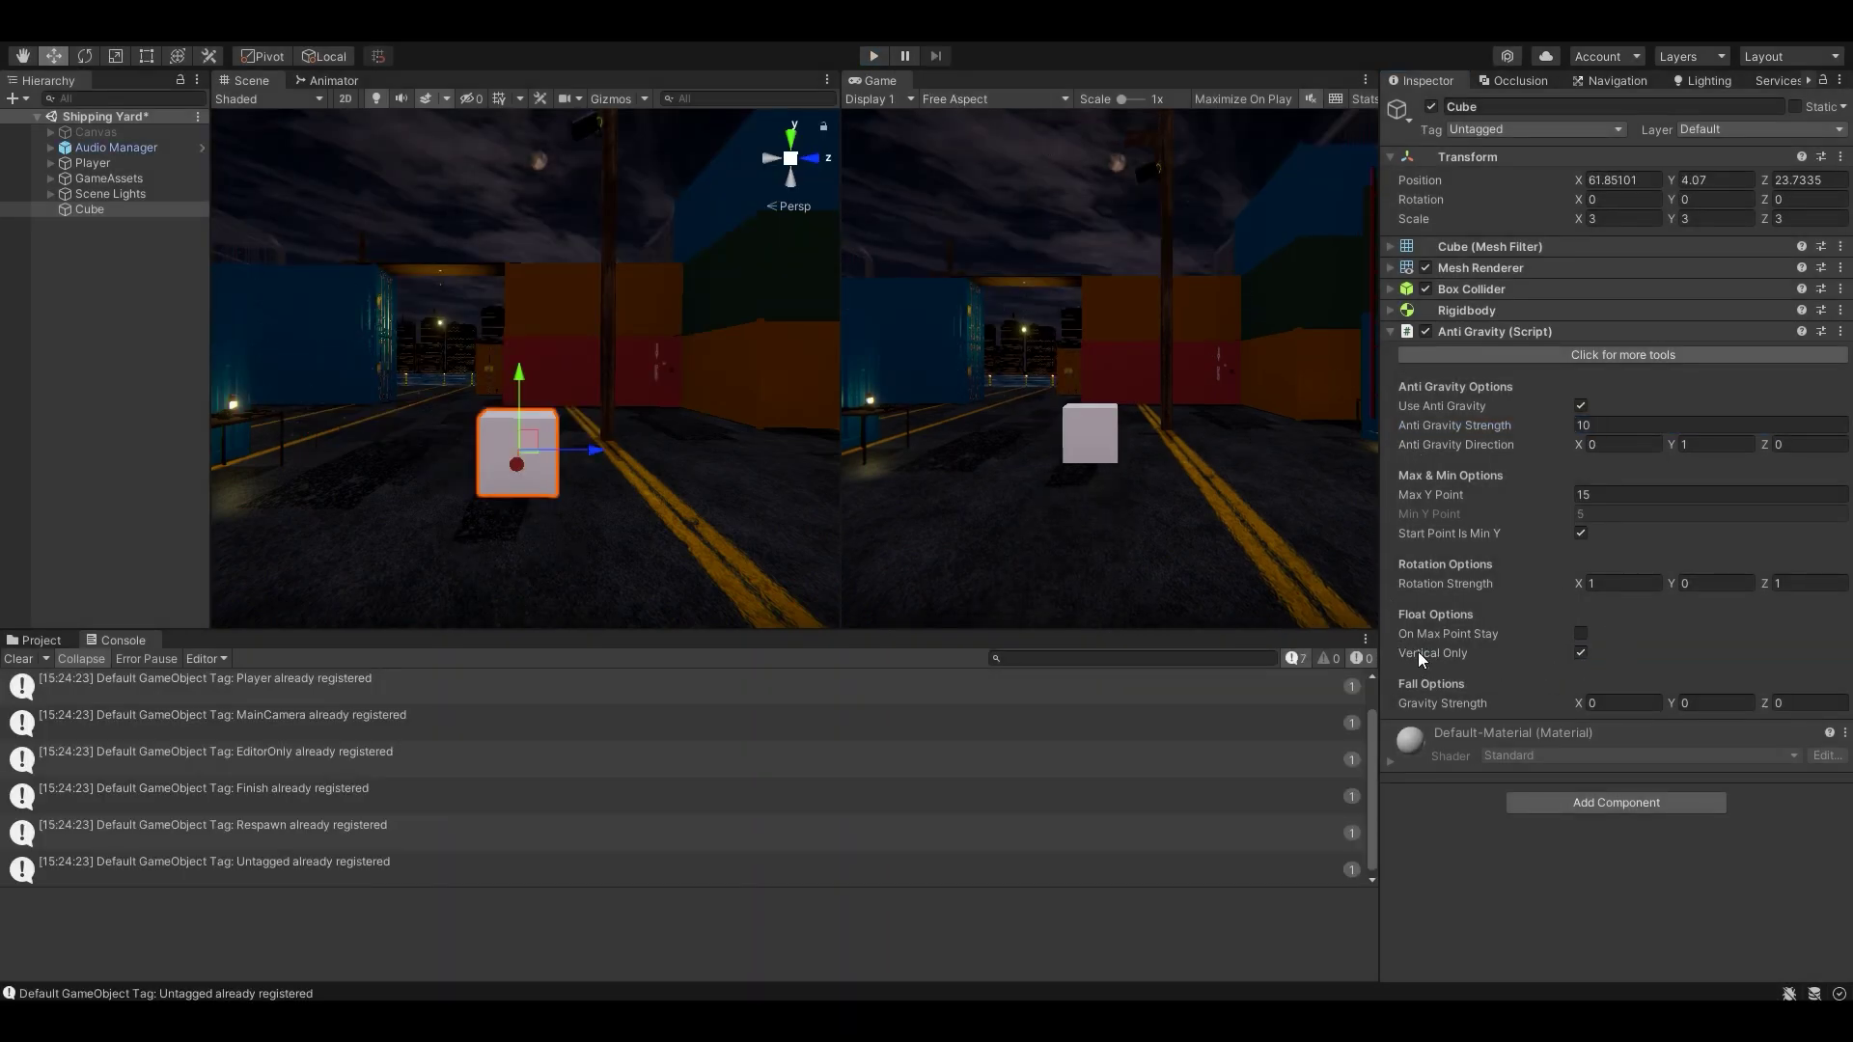
Step: Set Anti Gravity Direction Z to 2, turn off Vertical Only, and test-run the drift
click(1620, 444)
click(1812, 445)
text(2)
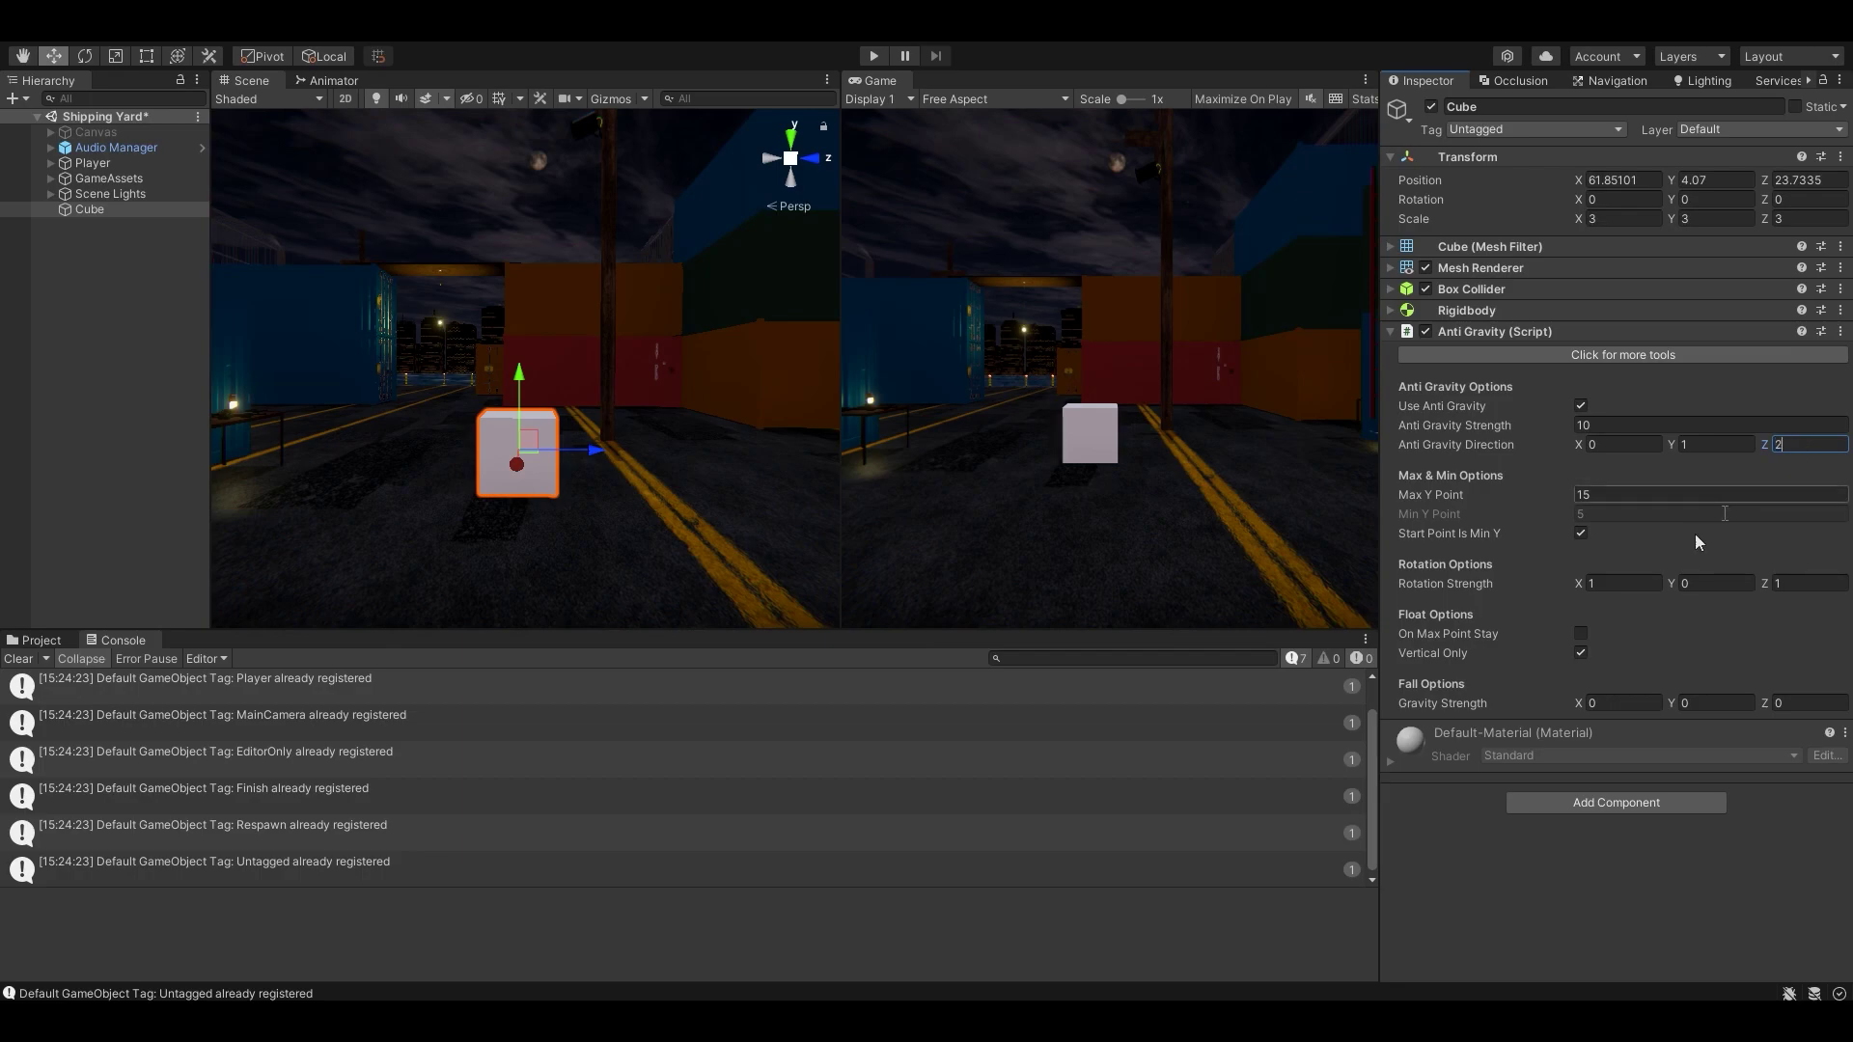
click(1581, 653)
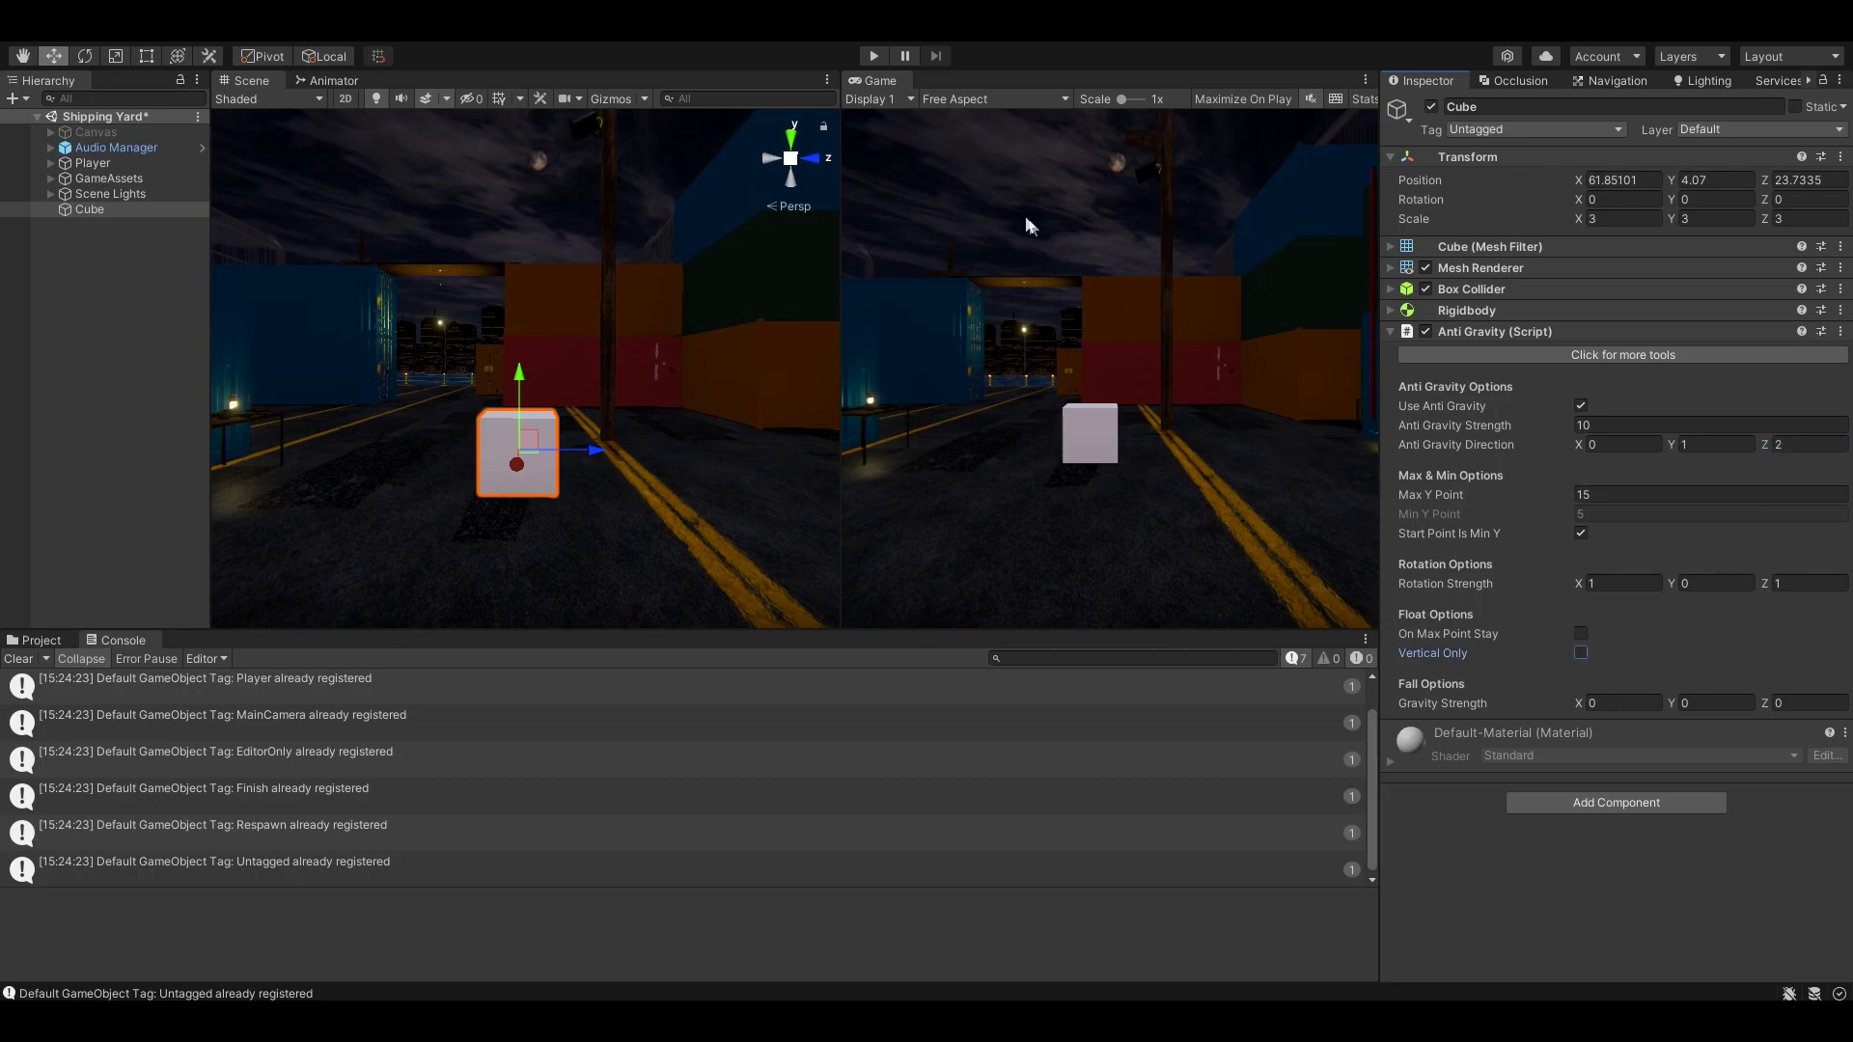
click(874, 56)
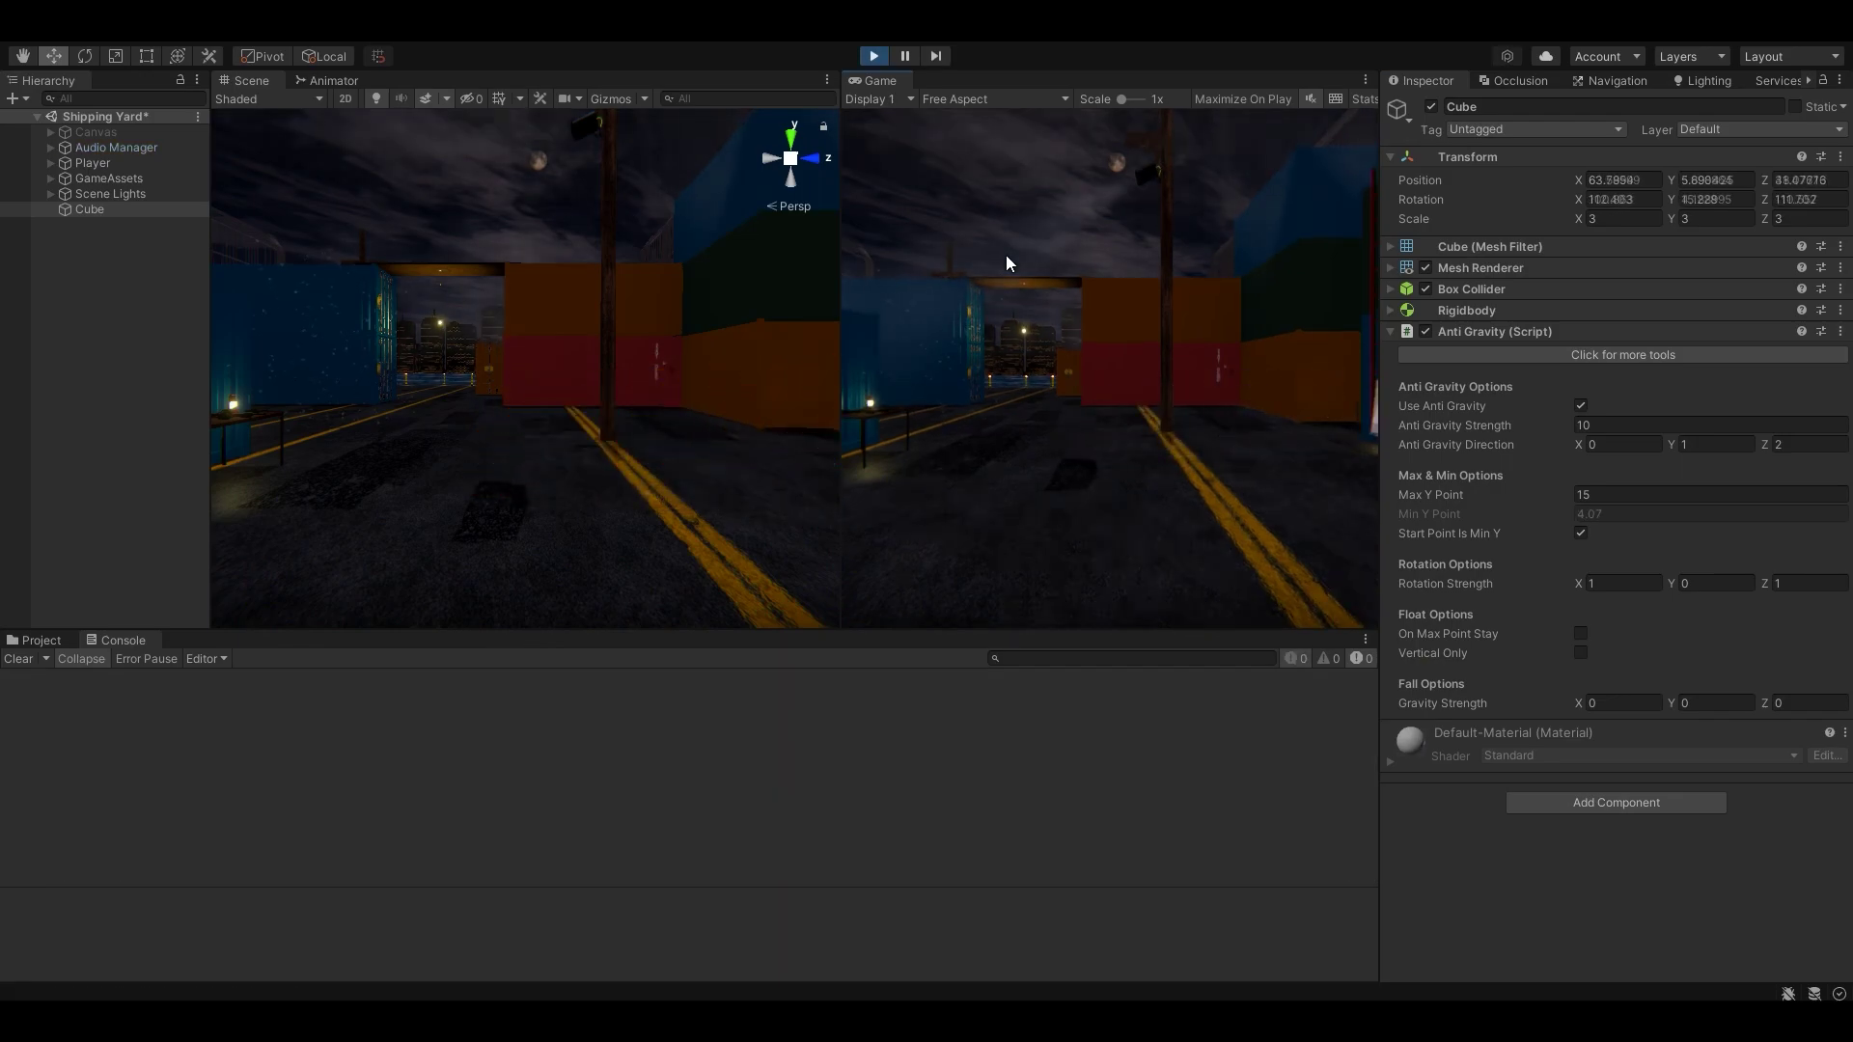
click(875, 56)
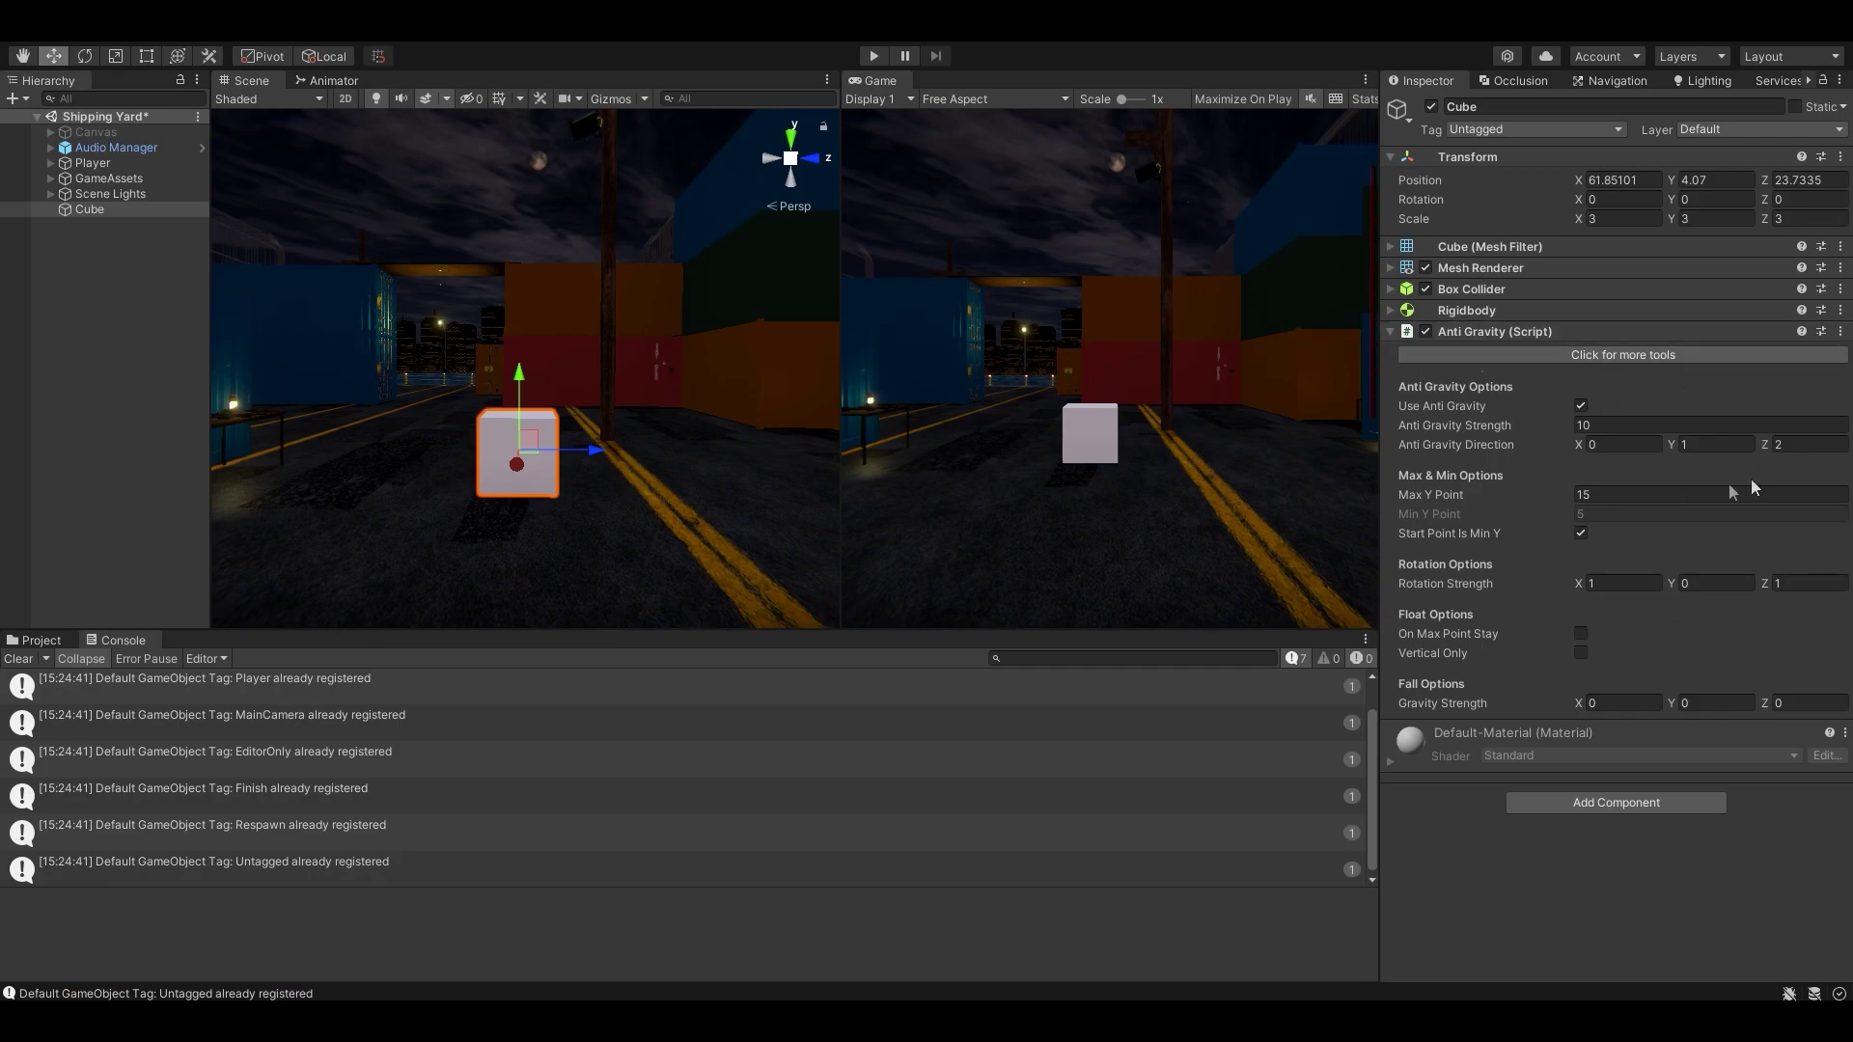
Step: Set Direction Z back to 0 and begin editing the Direction Y value
click(1832, 444)
click(1690, 444)
text(-)
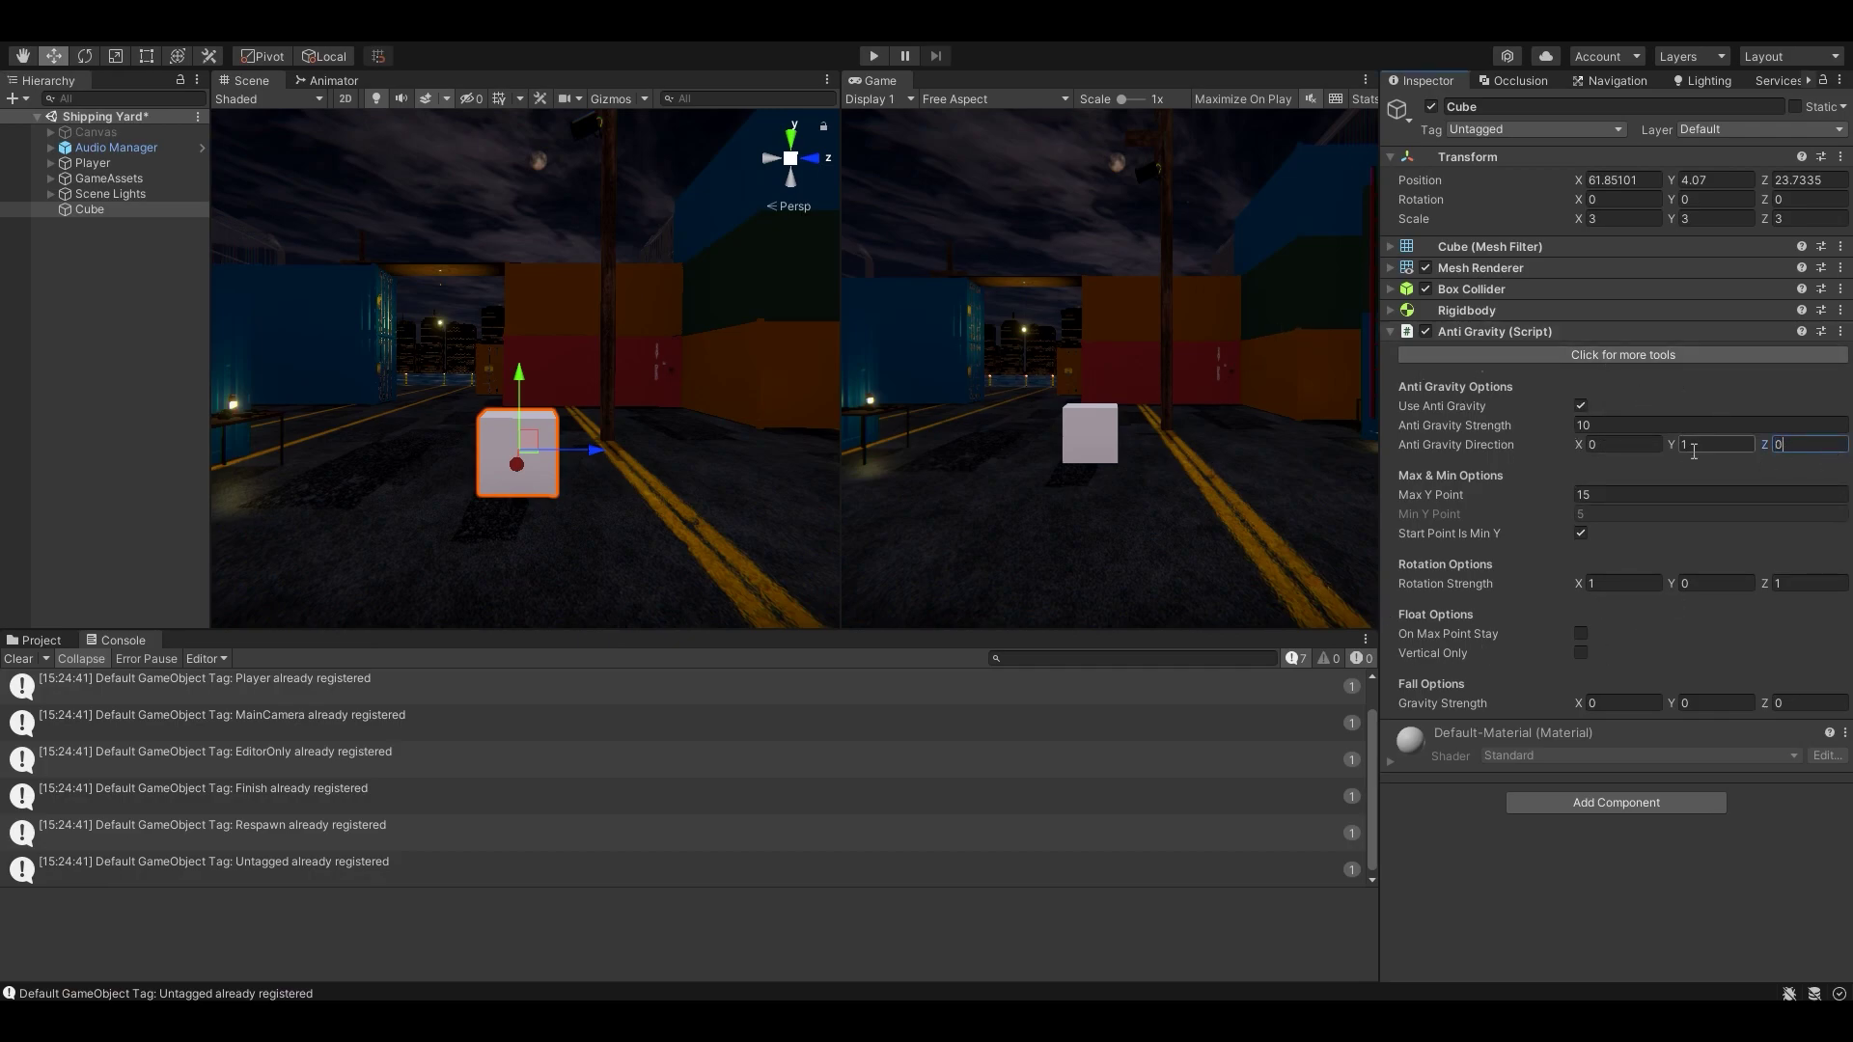